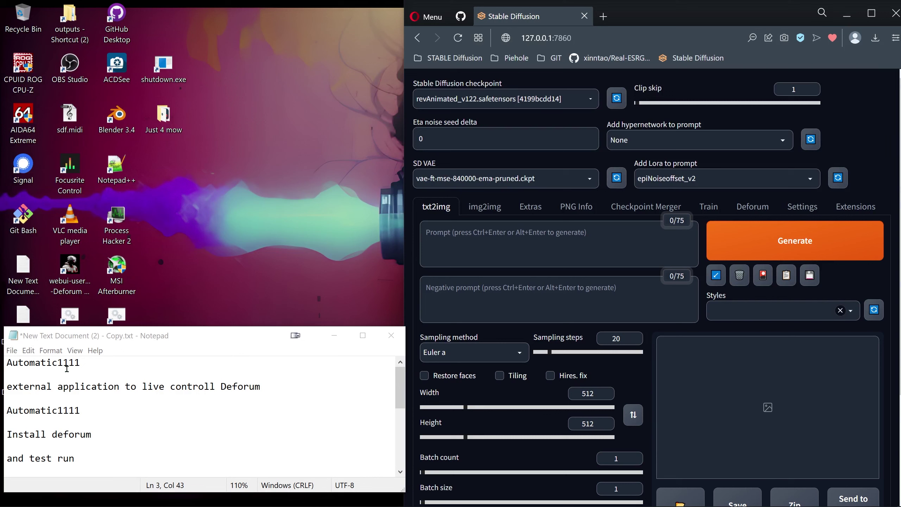
Move the Notepad notes higher and scroll so items down to 'cloning the git' show
left_click_drag(81, 363, 55, 365)
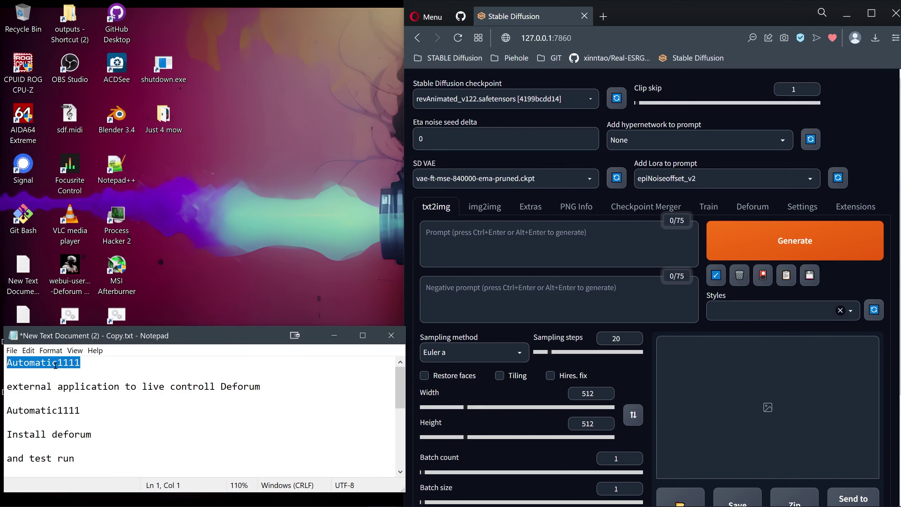
left_click(104, 367)
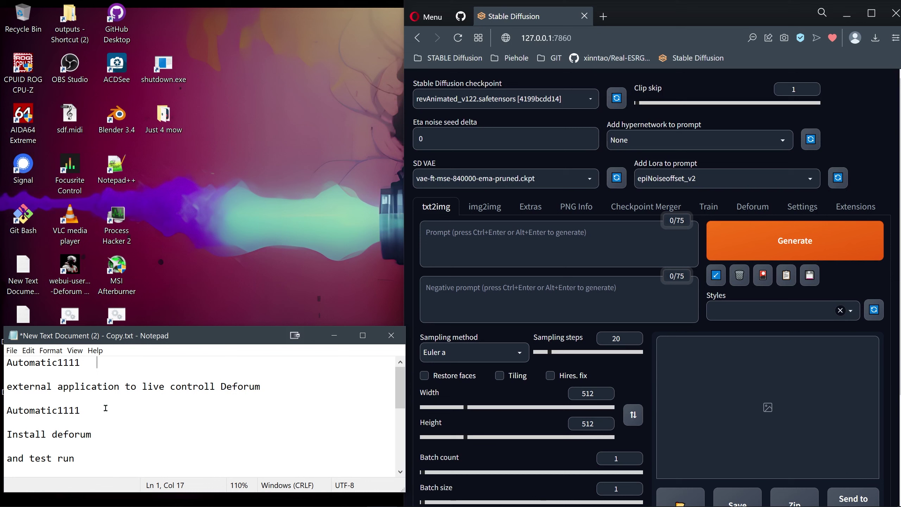
scroll(80, 430, "down", 1)
left_click_drag(200, 338, 199, 330)
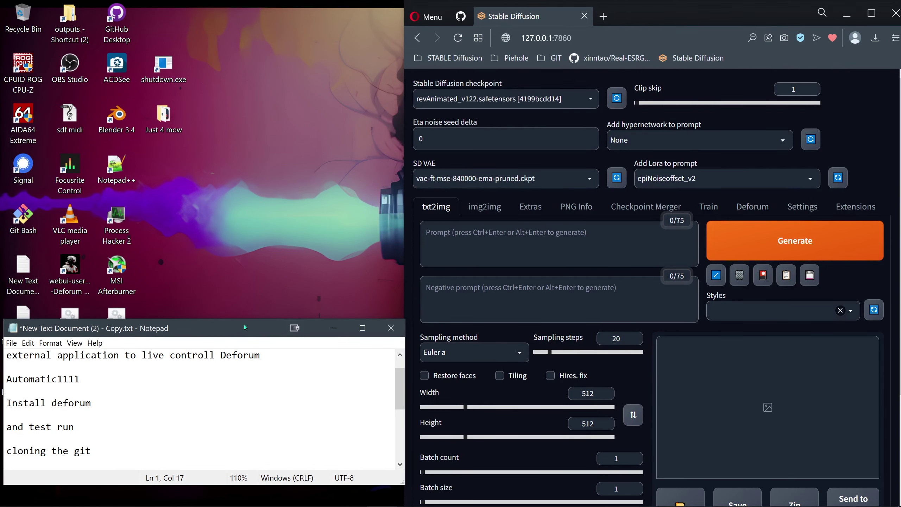
left_click_drag(245, 327, 241, 254)
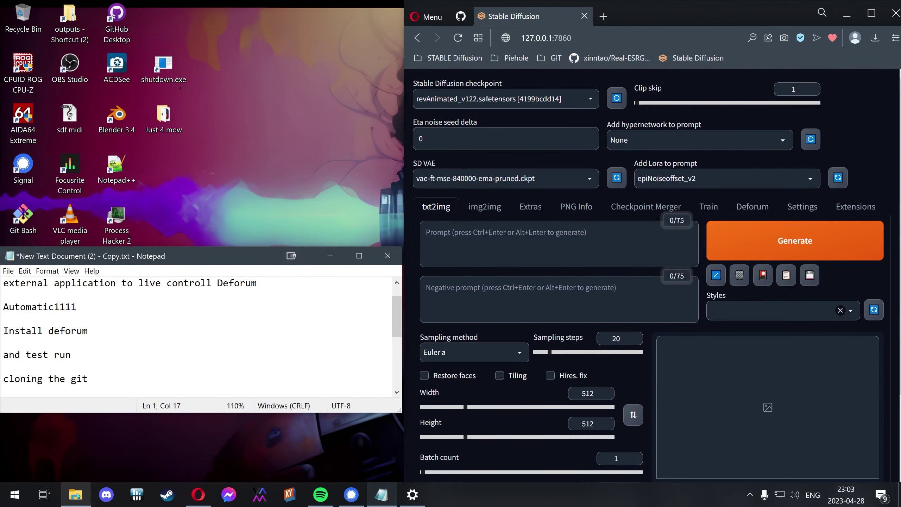
Run webui-user.bat from J:\NEW stable diffusion\stable-diffusion-webui to launch the web UI
left_click(75, 494)
left_click(68, 377)
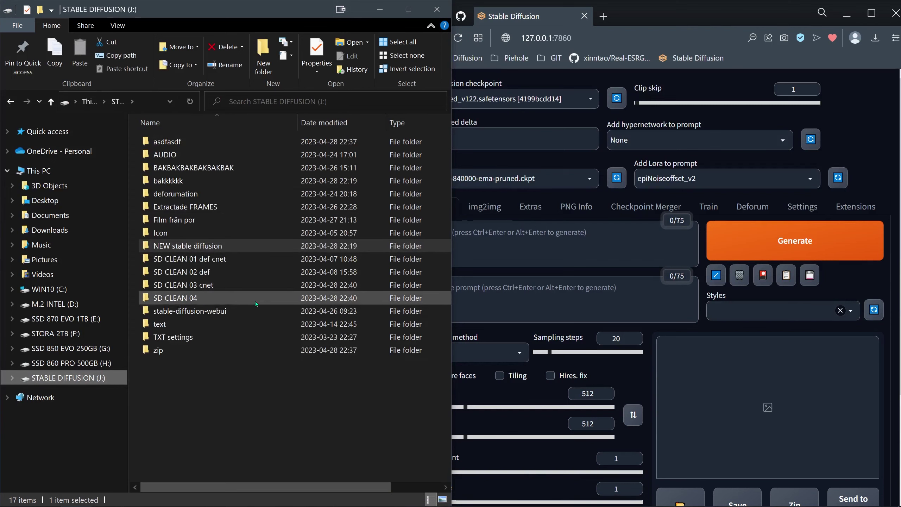
double_click(192, 248)
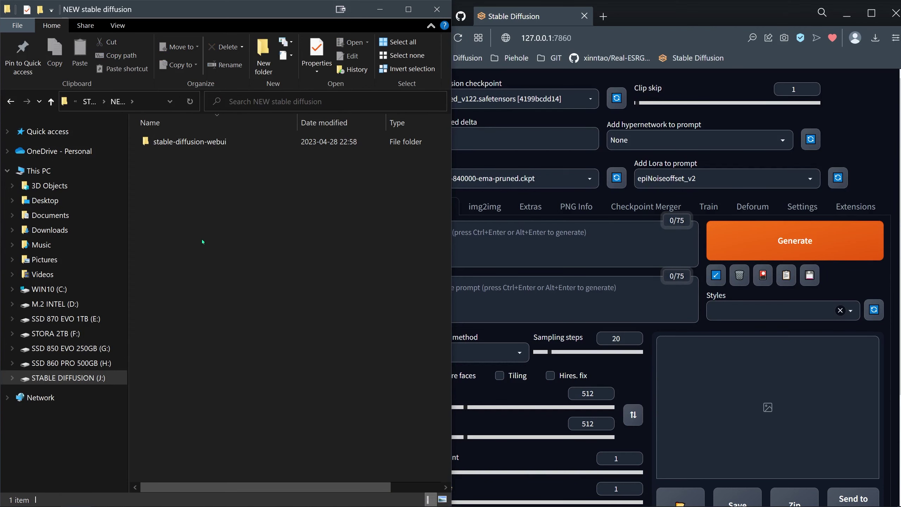
double_click(189, 141)
scroll(188, 305, "down", 7)
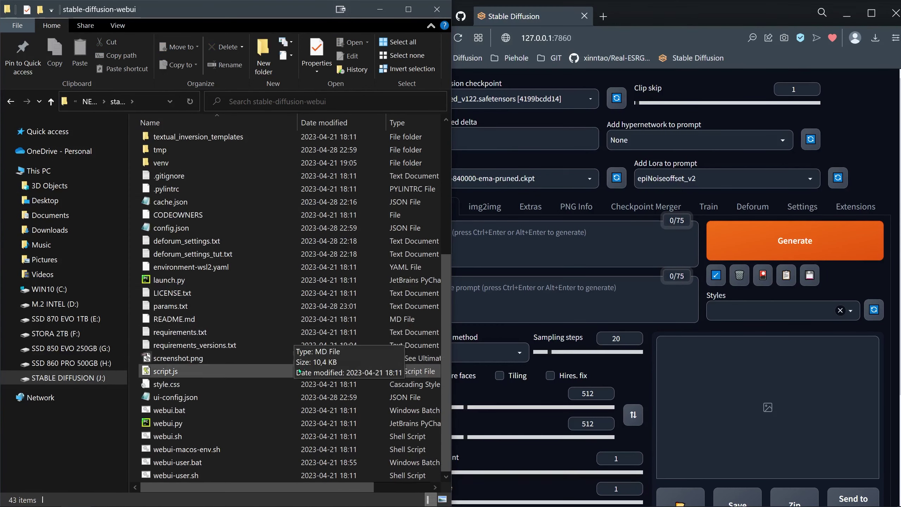
double_click(187, 466)
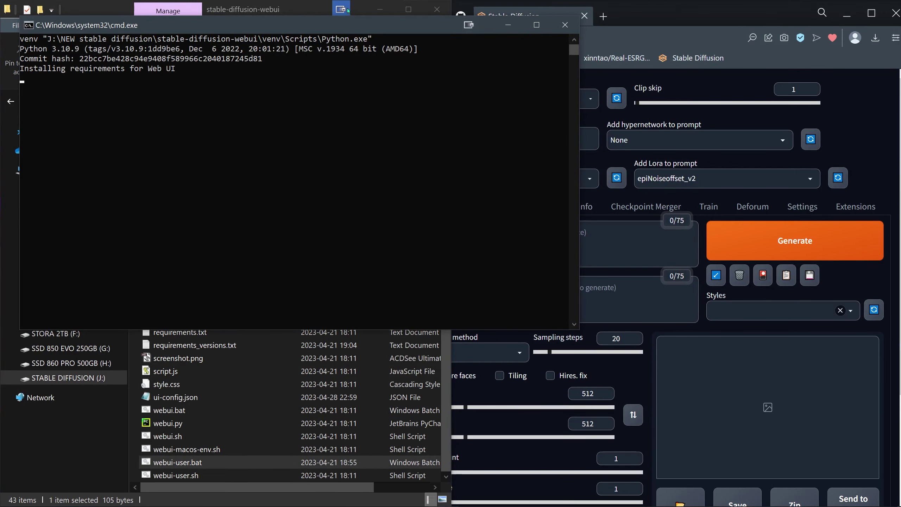
Minimize Explorer and move and narrow the web UI console window
left_click(380, 9)
left_click_drag(379, 25, 360, 21)
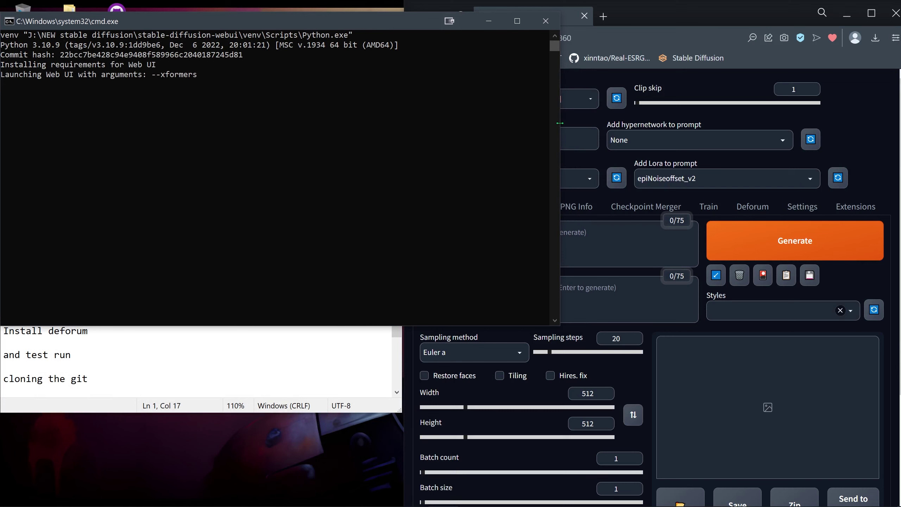
left_click_drag(560, 122, 396, 139)
left_click_drag(207, 28, 203, 15)
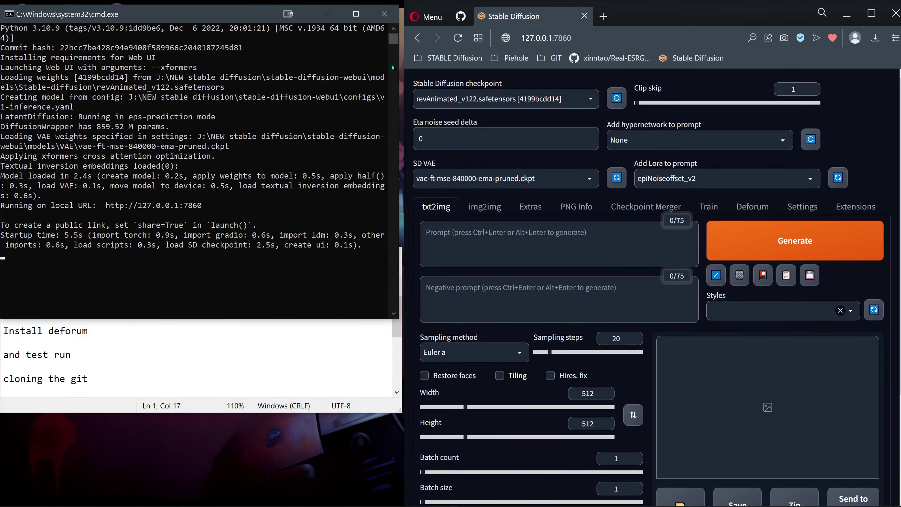
Reload the web UI and load the Available extensions index
left_click(546, 37)
key("Return")
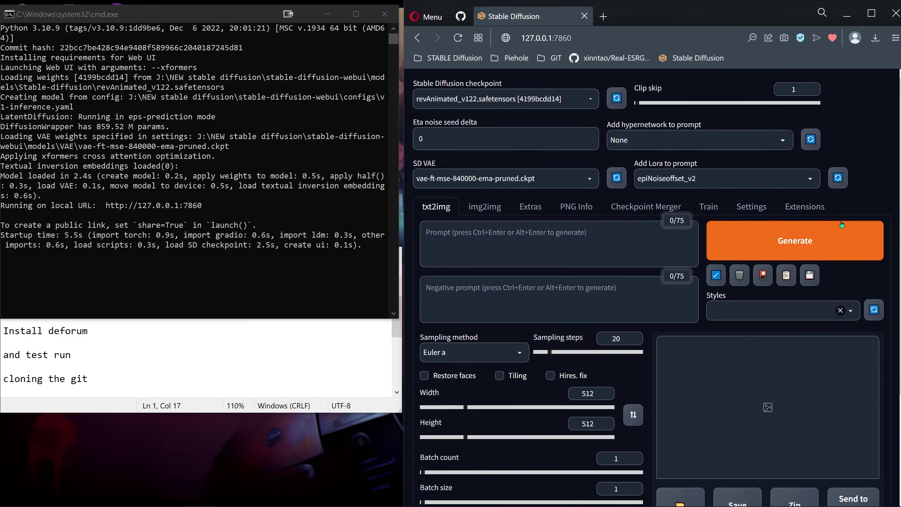
left_click(807, 209)
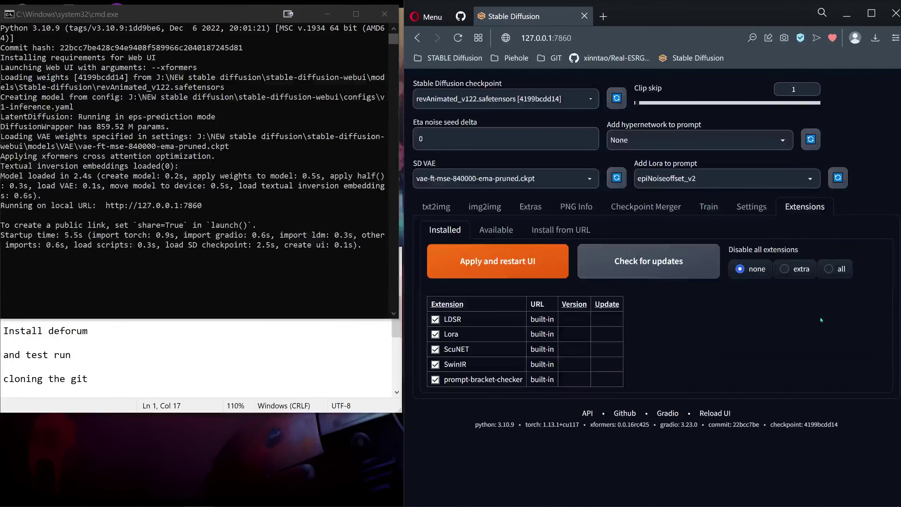
left_click(488, 230)
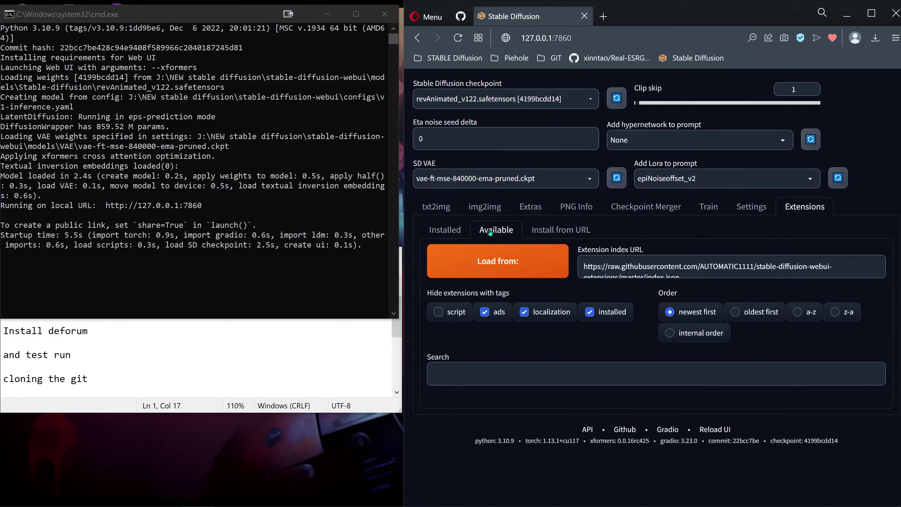
left_click(517, 261)
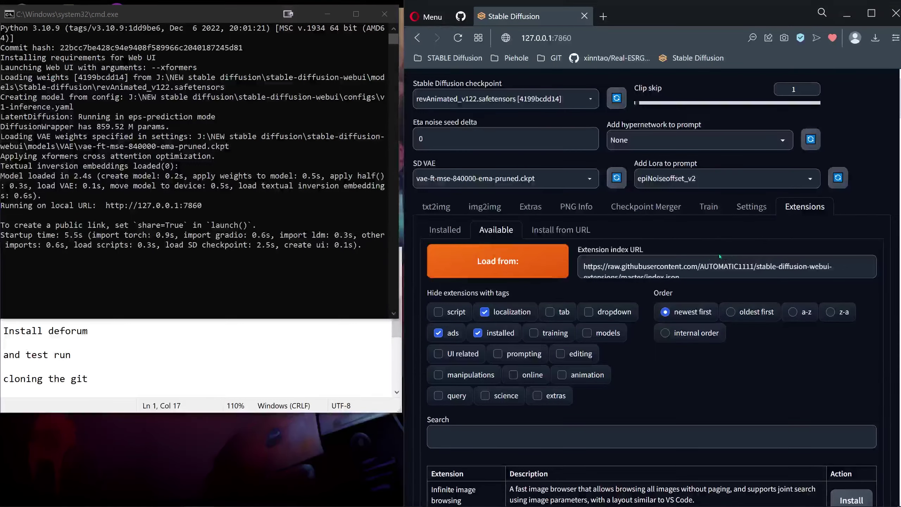
Search for 'deforum' and install the Deforum extension
scroll(728, 406, "down", 5)
left_click(505, 271)
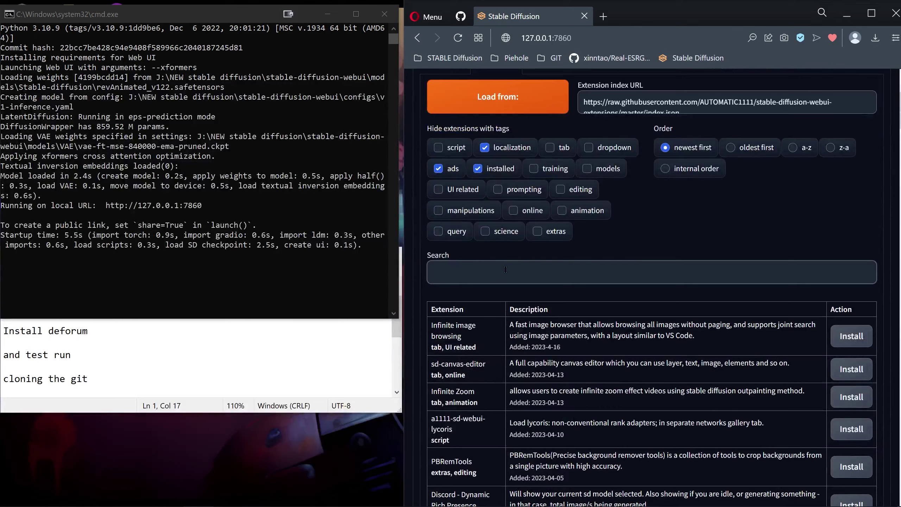
type("deforum")
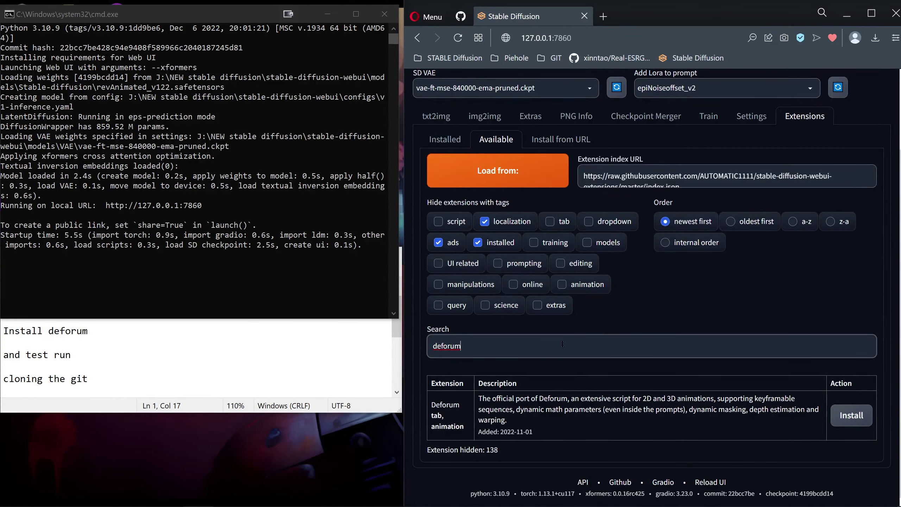
left_click(839, 415)
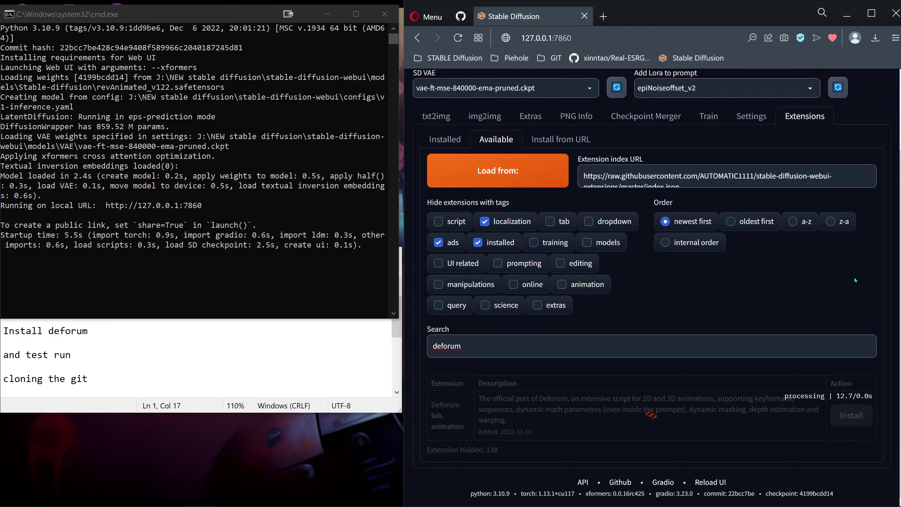
Bring the step notes forward and reposition them on screen
left_click(212, 361)
left_click_drag(297, 270, 232, 329)
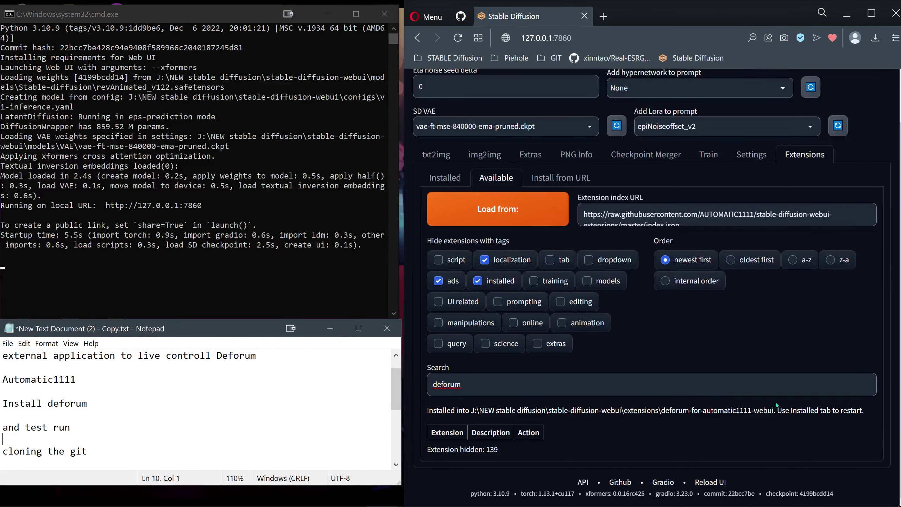
scroll(857, 410, "up", 2)
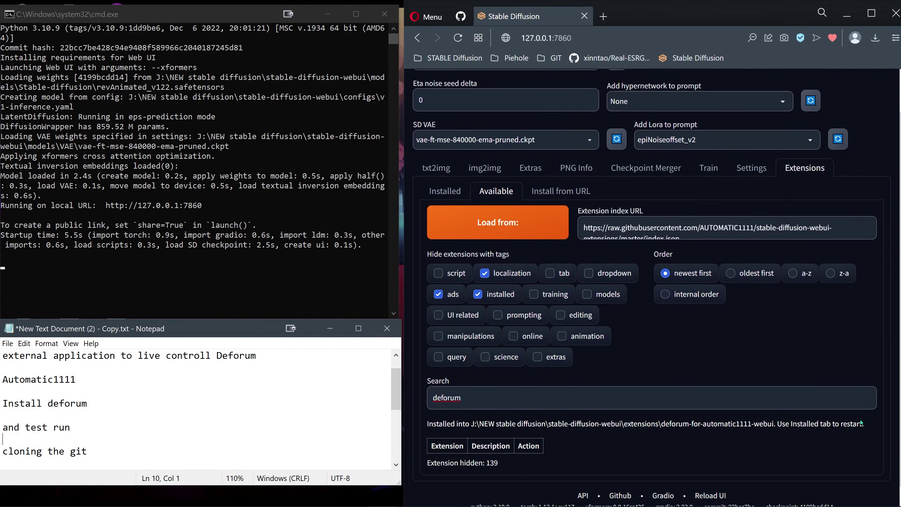
Apply and restart the UI from Installed extensions, then browse the new Deforum tab's settings
left_click(444, 231)
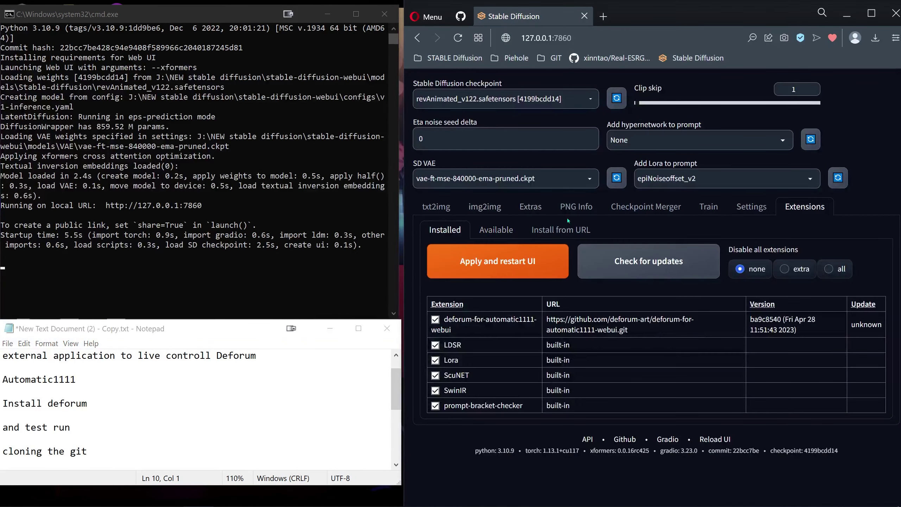
left_click(491, 267)
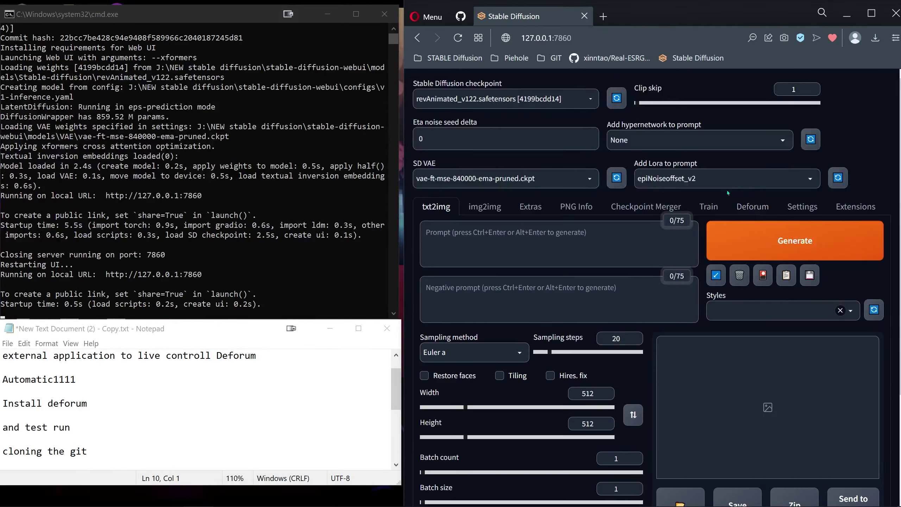
left_click(765, 209)
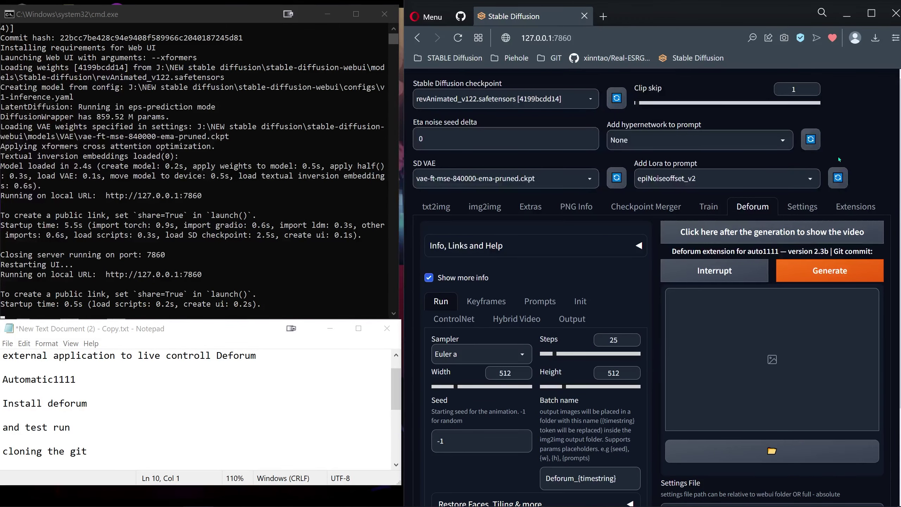
scroll(707, 177, "down", 1)
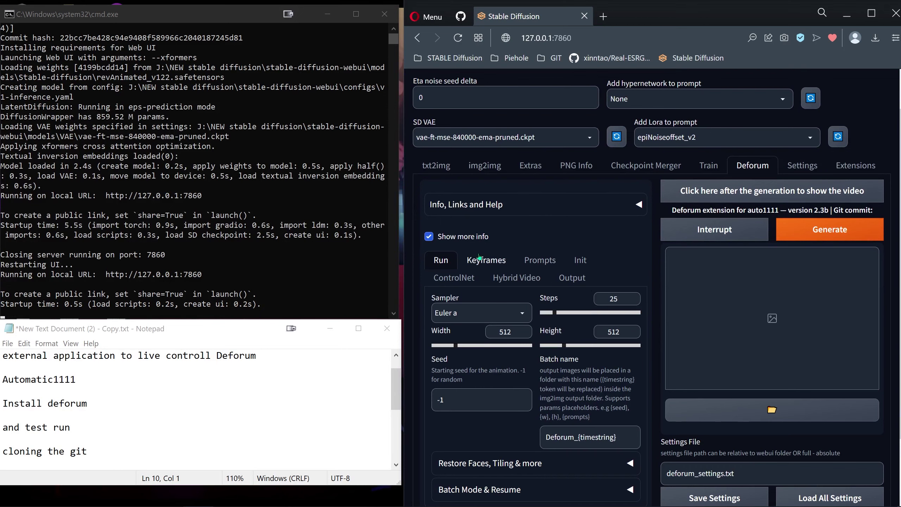
scroll(567, 251, "up", 1)
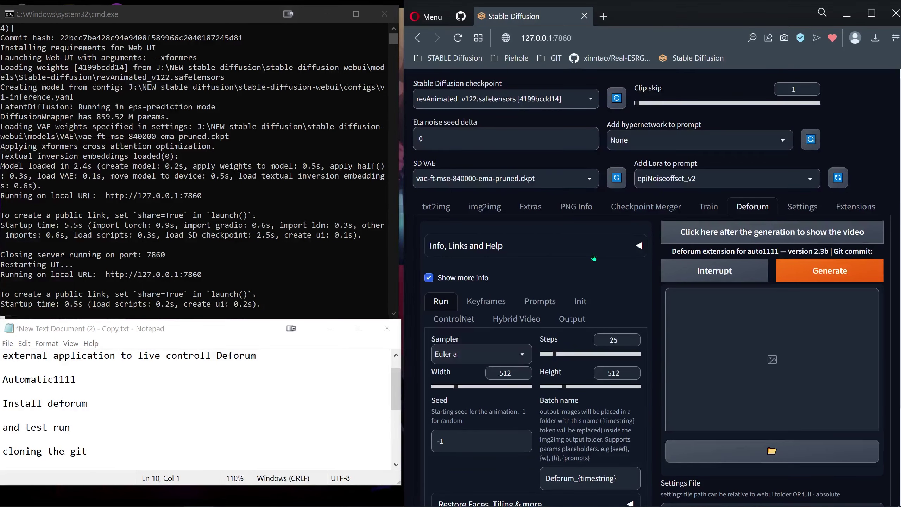
scroll(594, 258, "down", 3)
scroll(812, 244, "up", 2)
scroll(812, 244, "up", 1)
scroll(604, 301, "down", 3)
scroll(674, 270, "up", 2)
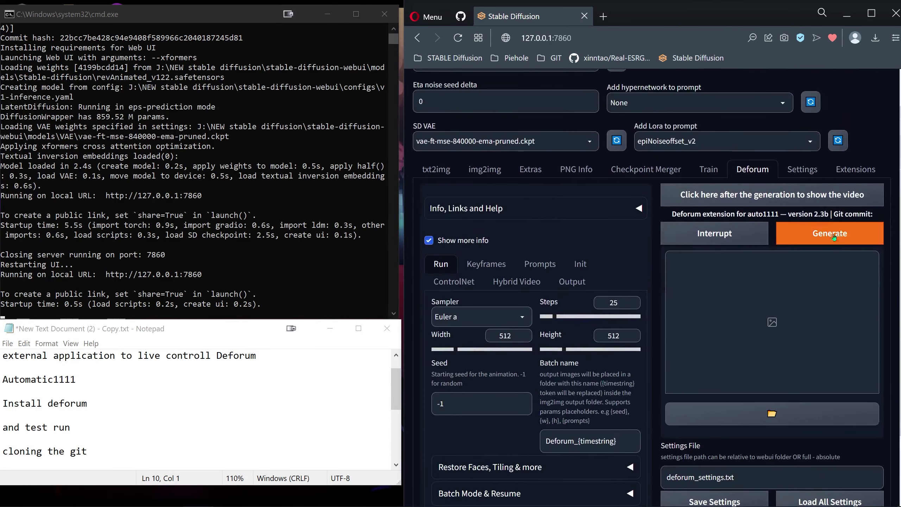
Start the Deforum test render of the swamp bunny animation
left_click(814, 233)
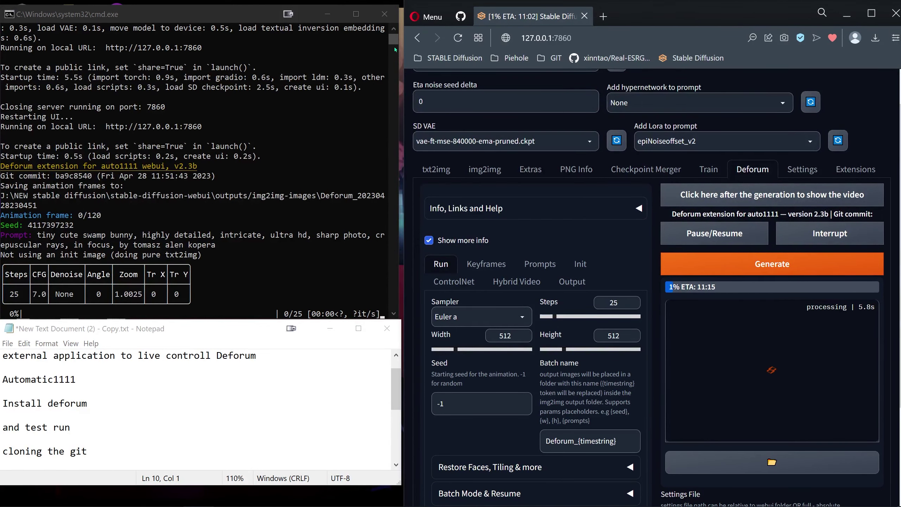
left_click_drag(393, 38, 392, 43)
scroll(320, 219, "down", 15)
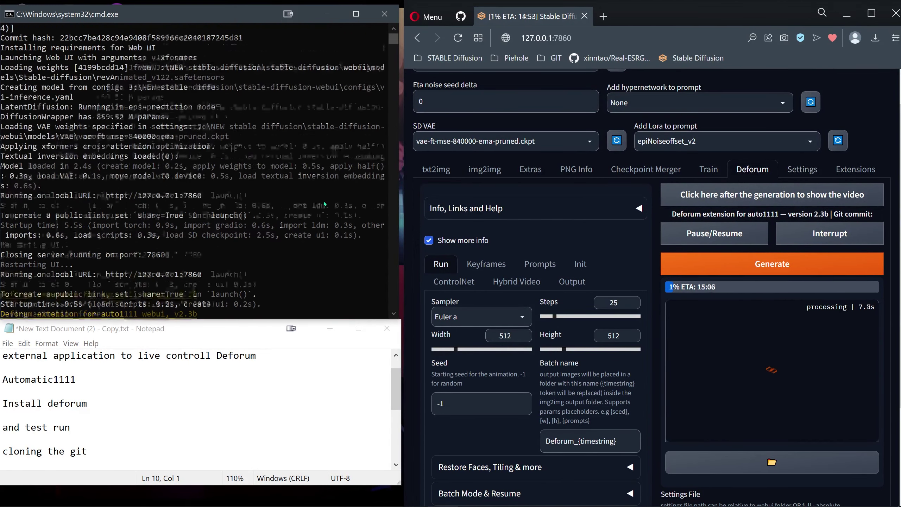
scroll(320, 219, "down", 1)
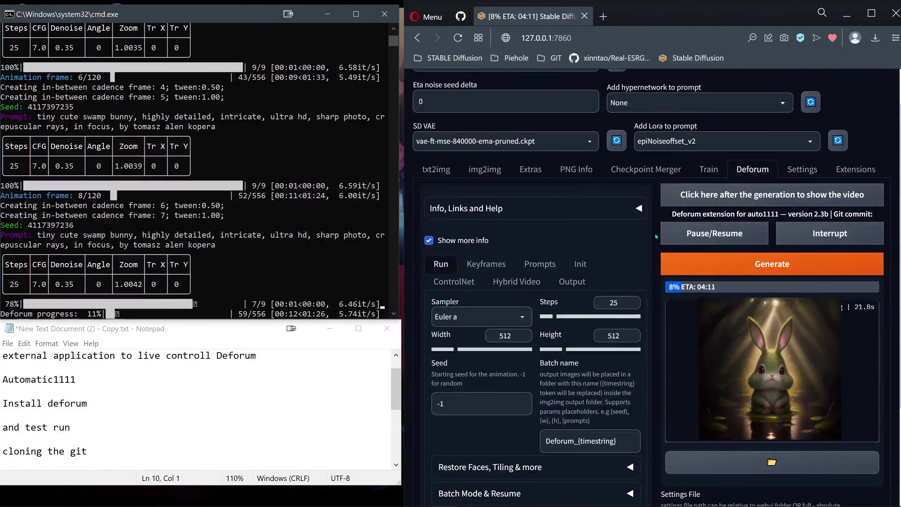
scroll(658, 249, "down", 1)
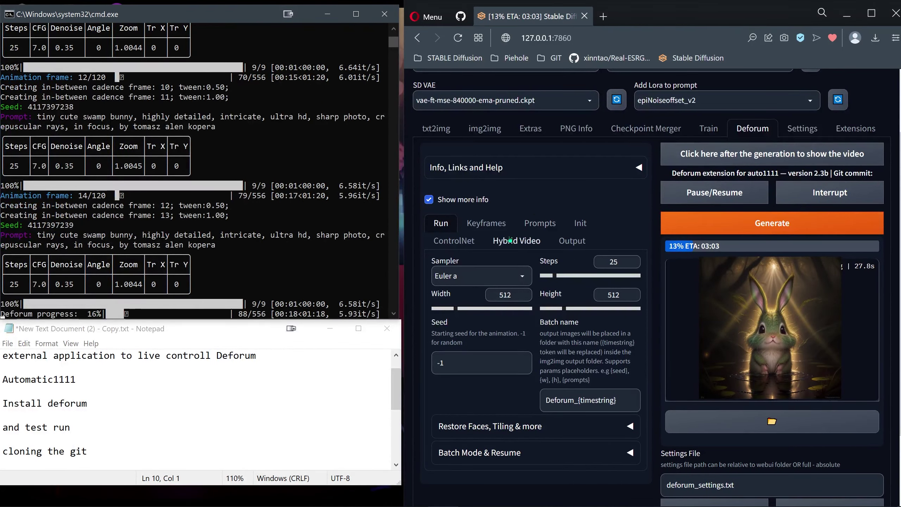
View the keyframed prompts, then interrupt at frame 26/120 so FFmpeg stitches the .mp4
left_click(540, 226)
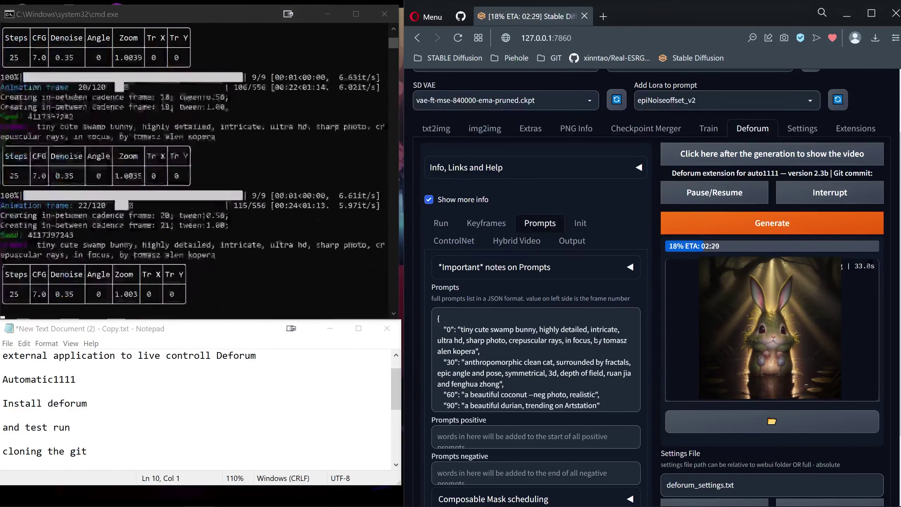
left_click(829, 192)
left_click(316, 98)
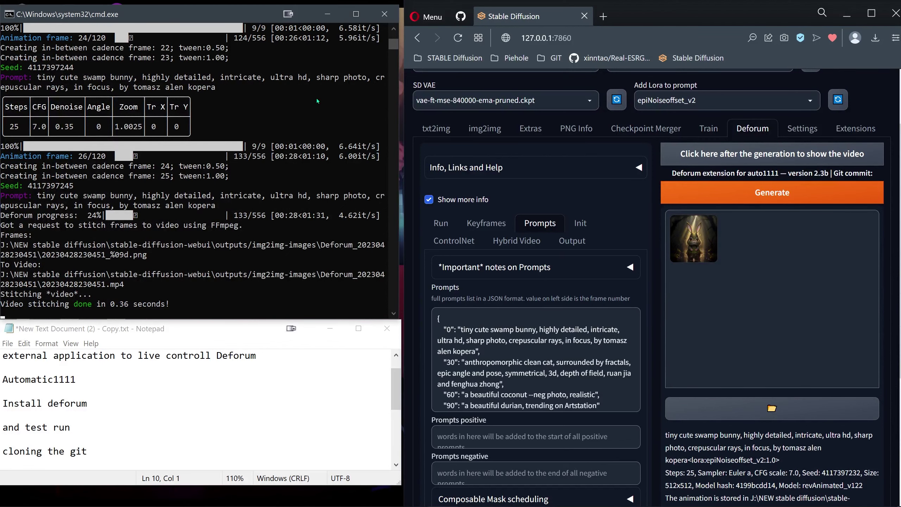
Close the web UI console and highlight the 'cloning the git' line in the notes
left_click(383, 16)
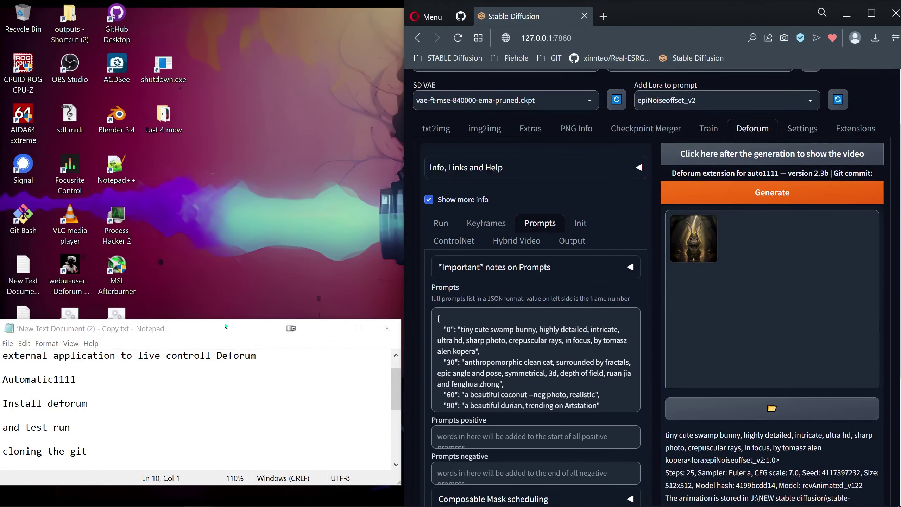
left_click(199, 405)
scroll(201, 407, "down", 1)
left_click(71, 427)
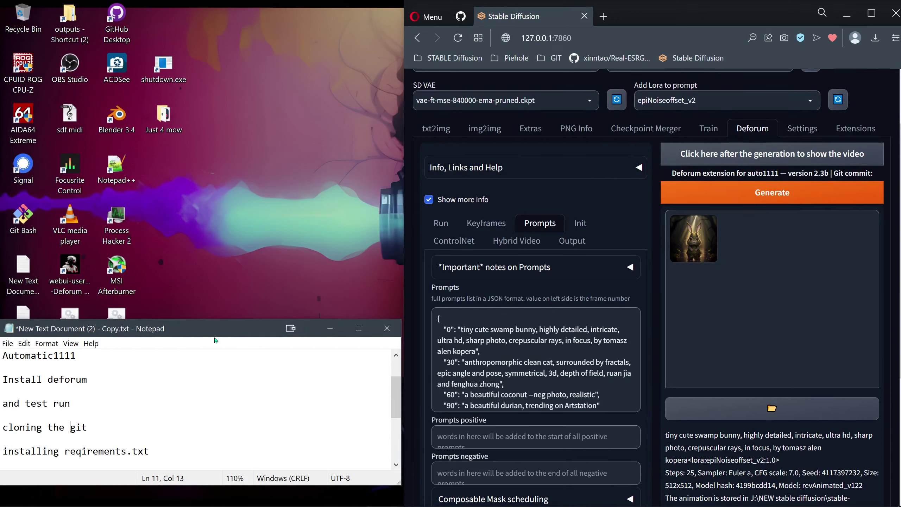
mouse_move(88, 432)
left_mouse_down()
mouse_move(2, 430)
mouse_move(66, 404)
mouse_move(67, 431)
mouse_move(1, 432)
left_mouse_up()
Copy the Rakile/deforumation git clone command and open a command prompt in NEW stable diffusion
left_click(136, 428)
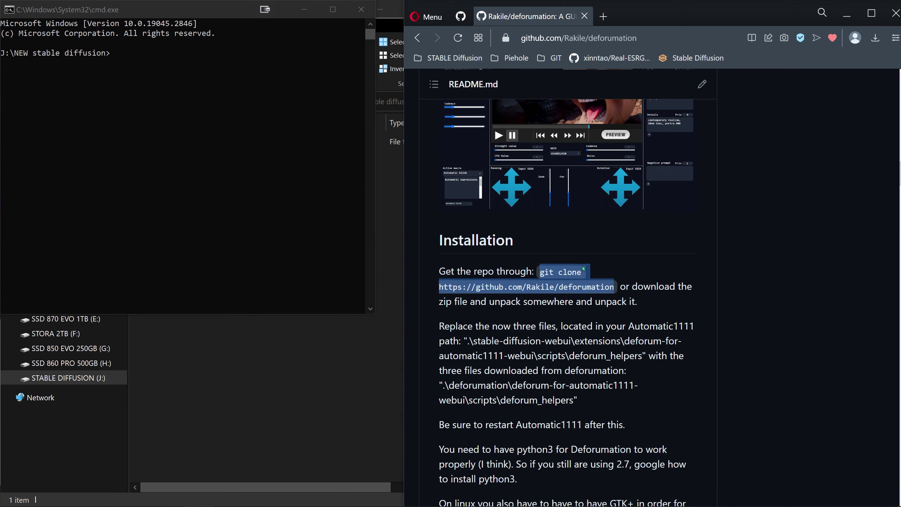
left_click(145, 62)
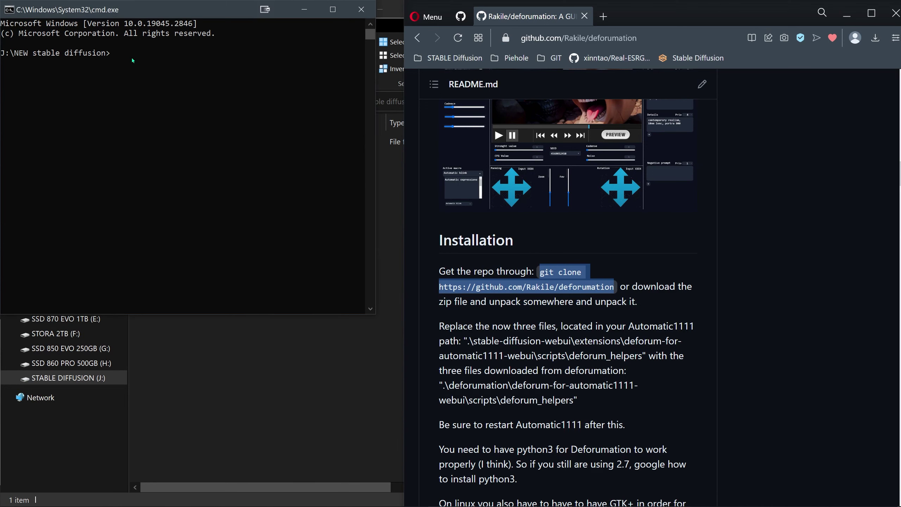
type("git clone https://github.com/Rakile/deforumation")
key("Return")
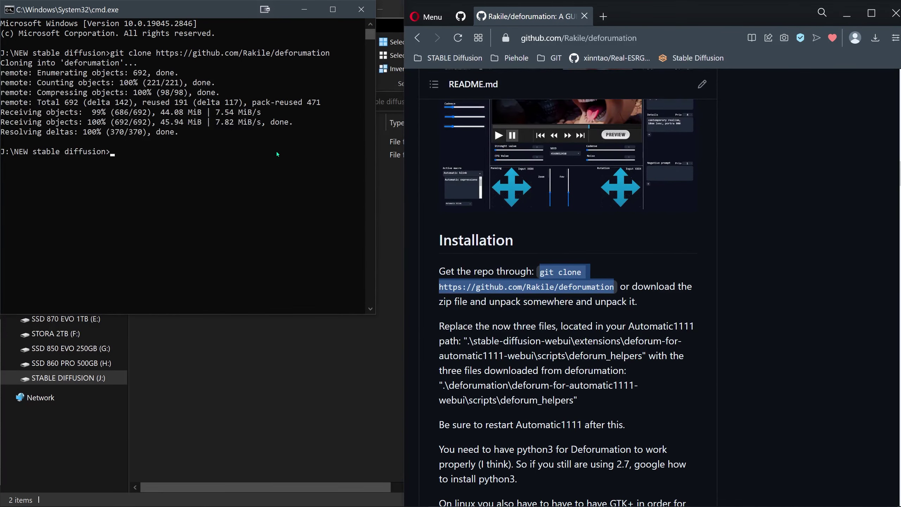
Close the console and open the cloned deforumation folder in a restored Explorer window
left_click(362, 8)
left_click(246, 259)
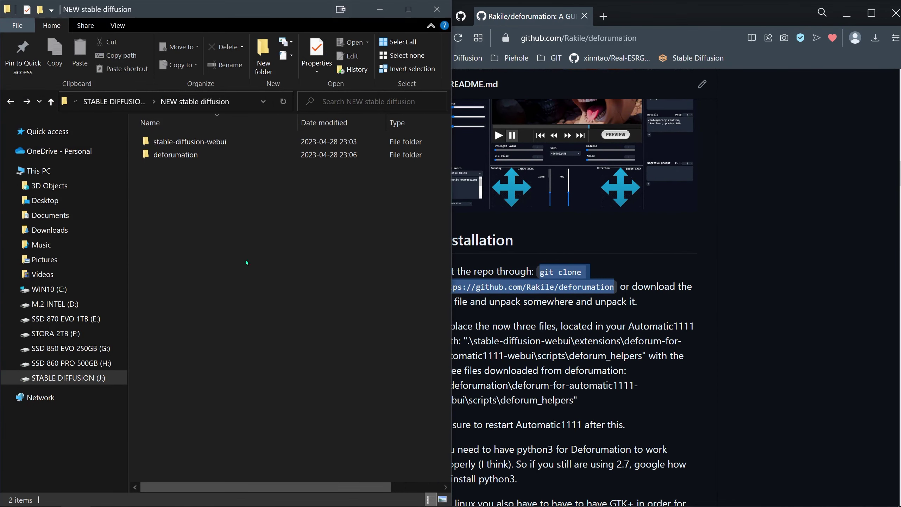
double_click(179, 155)
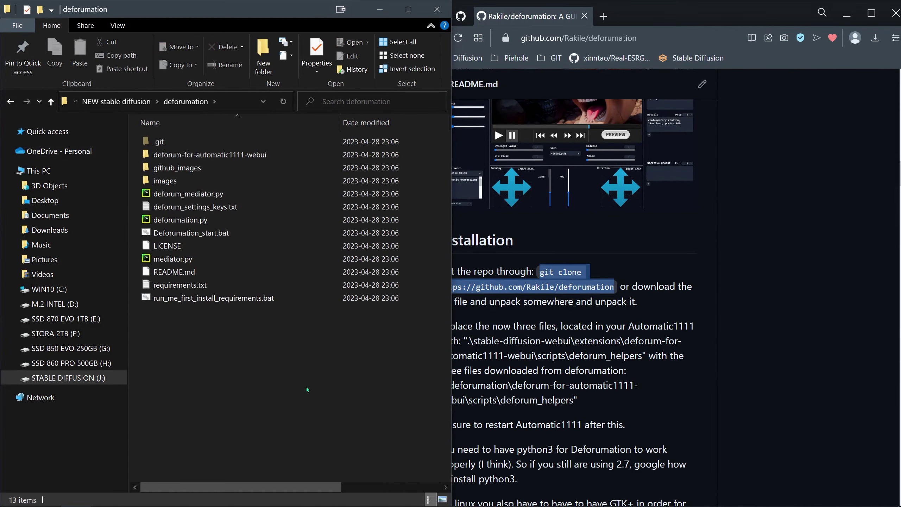
left_click(692, 374)
left_click(252, 373)
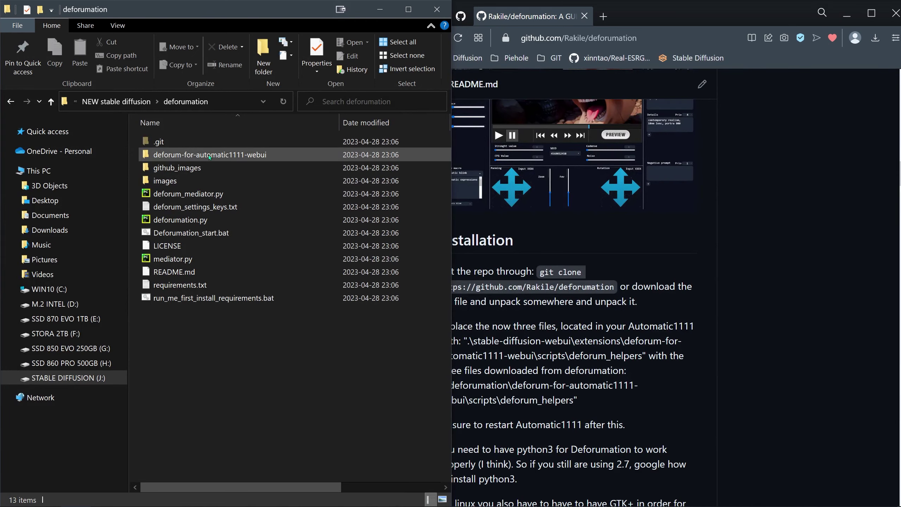
double_click(225, 16)
Scroll the notes to the installing requirements.txt step
left_click(137, 438)
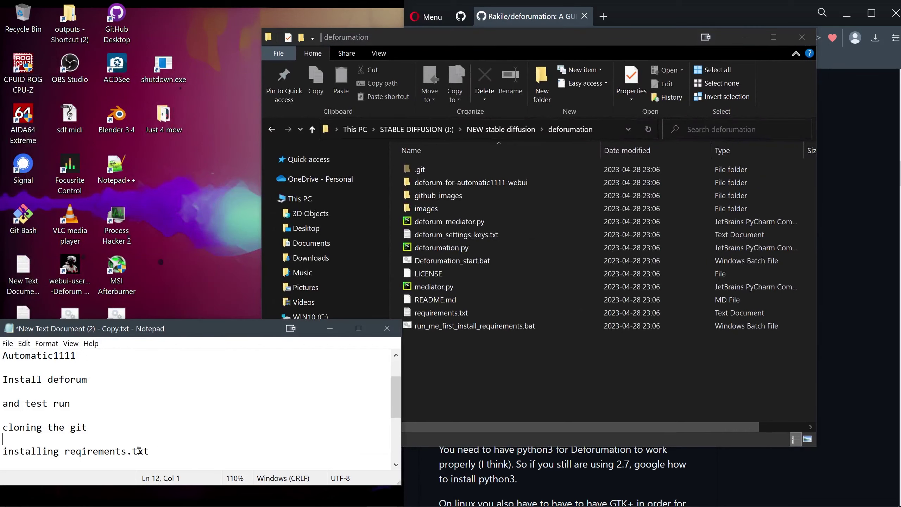
left_click(93, 451)
scroll(171, 447, "down", 1)
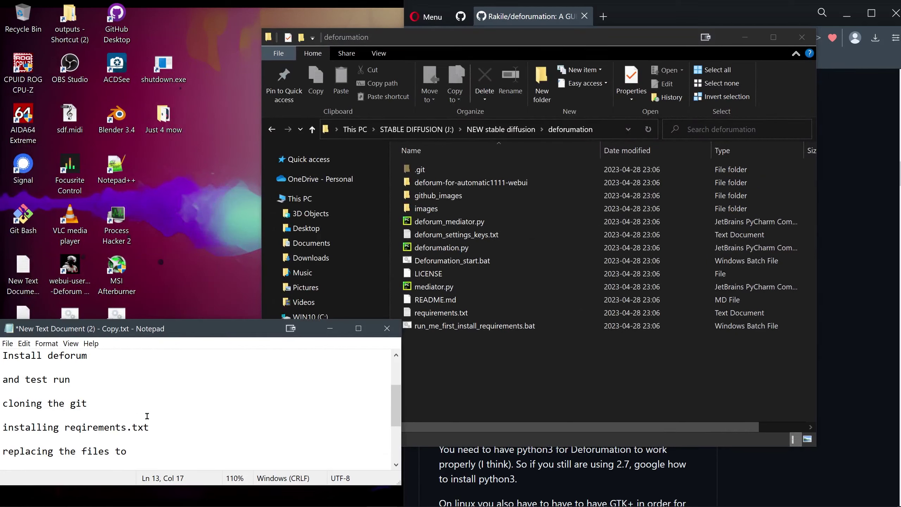
scroll(145, 416, "down", 1)
scroll(151, 427, "up", 1)
Inspect deforumation's deforum-for-automatic1111-webui folder, down to deforum_helpers, and copy the folder
left_click_drag(516, 35, 255, 7)
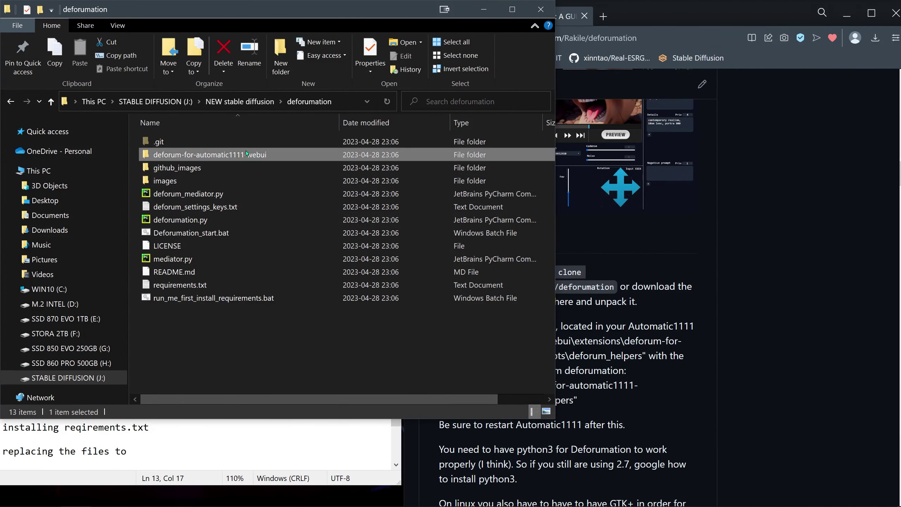
double_click(213, 155)
double_click(190, 145)
double_click(181, 144)
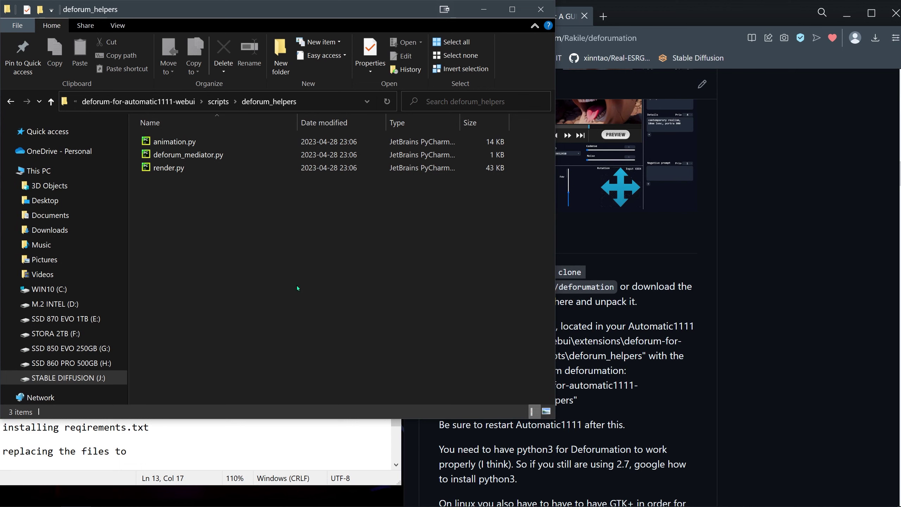
left_click(11, 101)
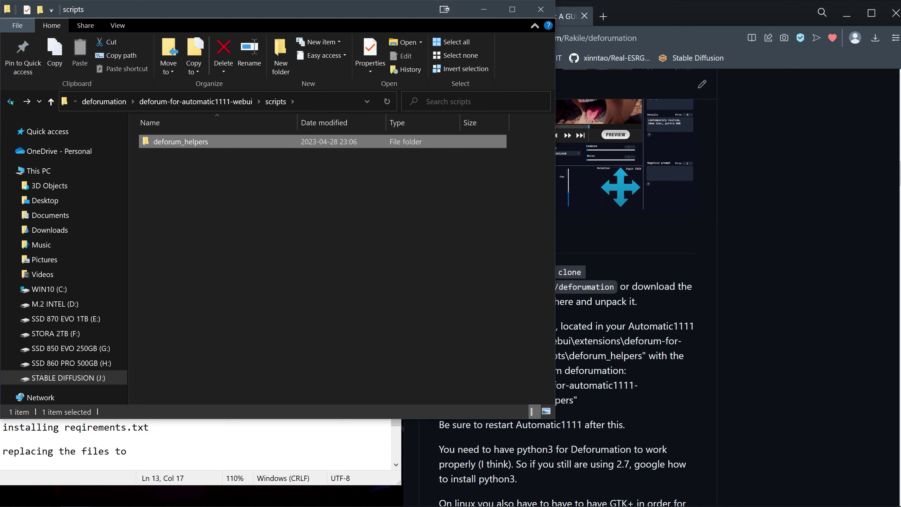
left_click(10, 101)
left_click(10, 102)
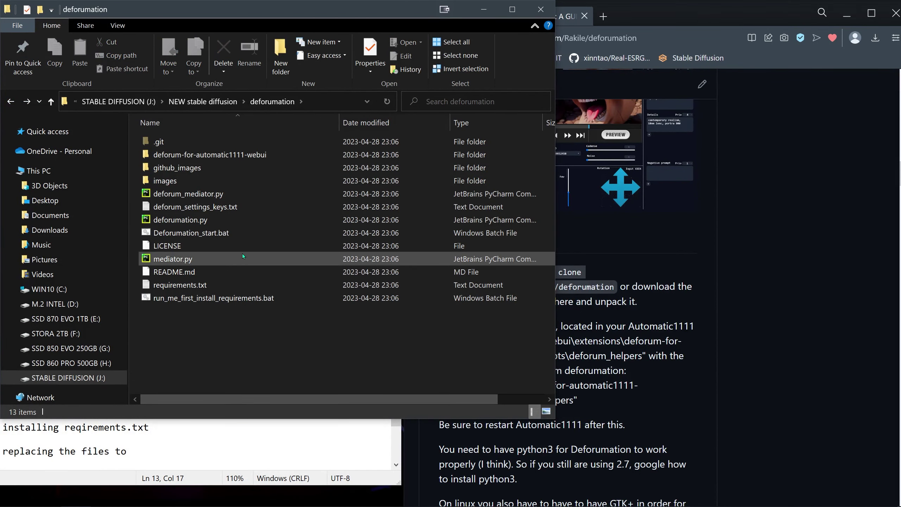
right_click(219, 156)
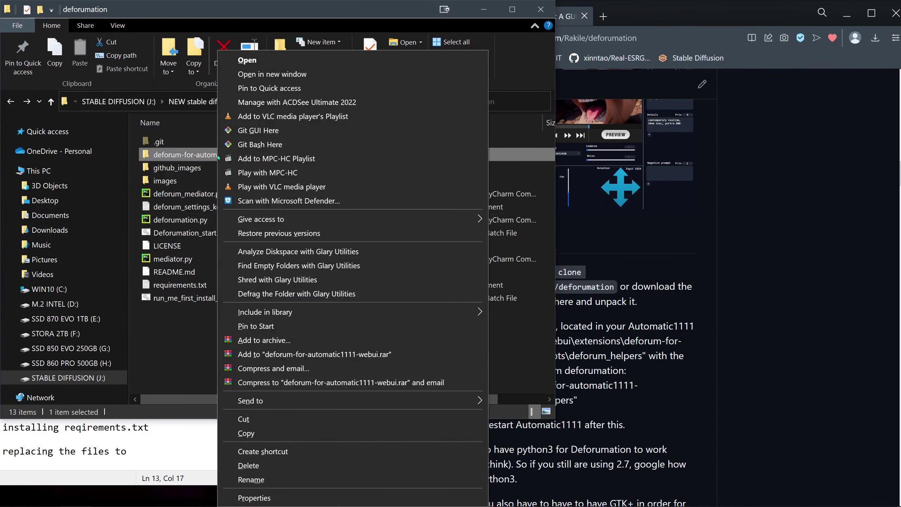
left_click(261, 432)
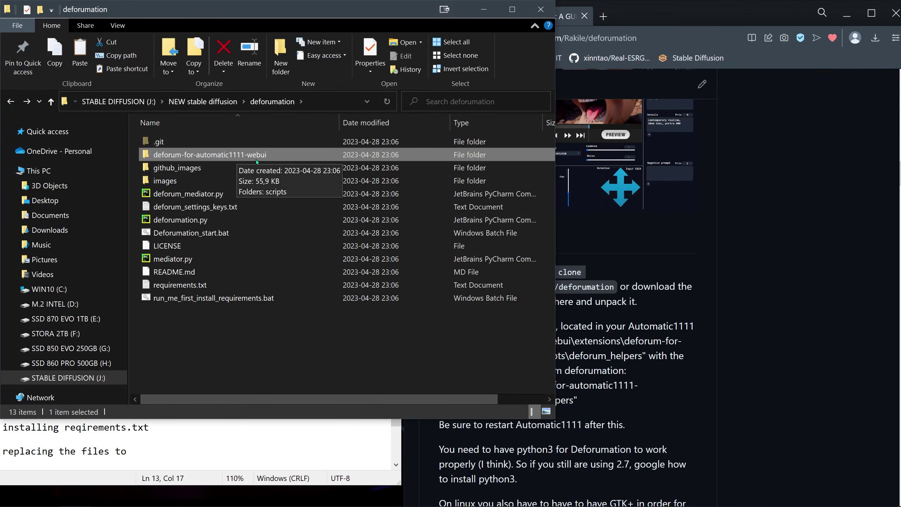
Open stable-diffusion-webui\extensions and check the existing deforum-for-automatic1111-webui folder without pasting
left_click(199, 102)
double_click(190, 141)
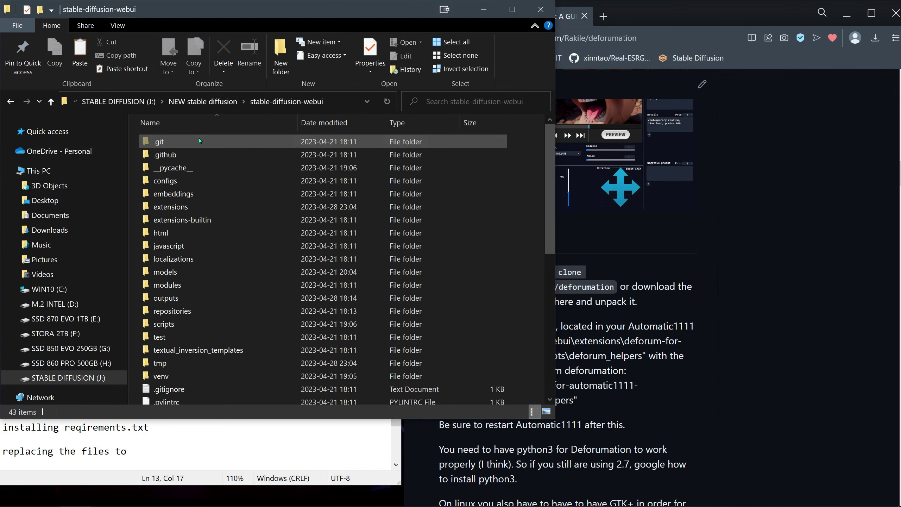
left_click(172, 208)
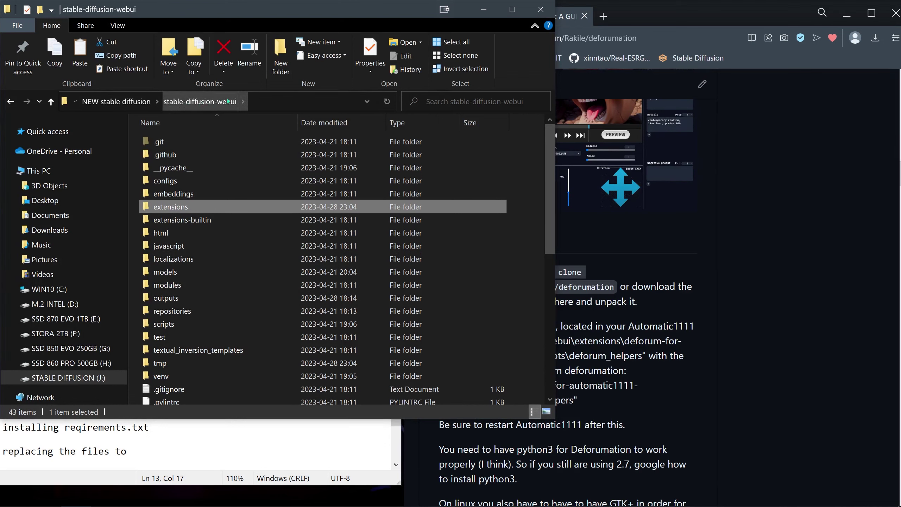
double_click(180, 208)
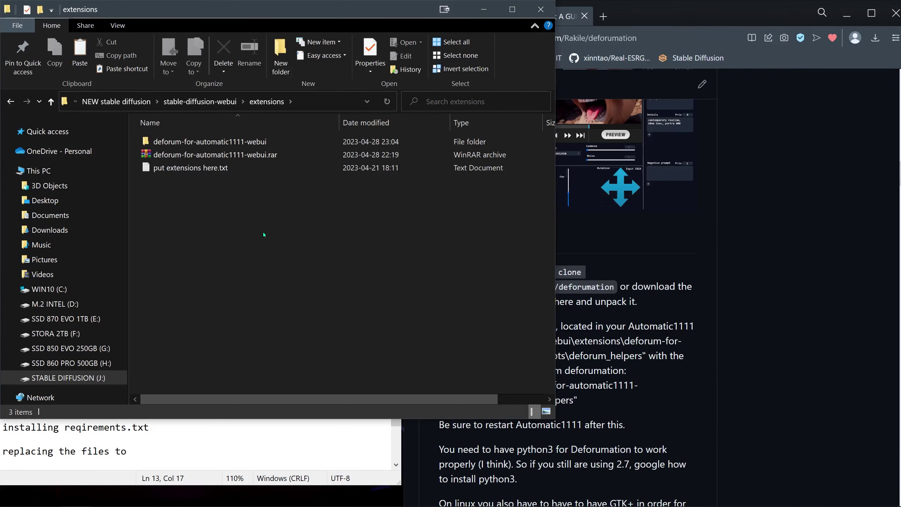
right_click(232, 213)
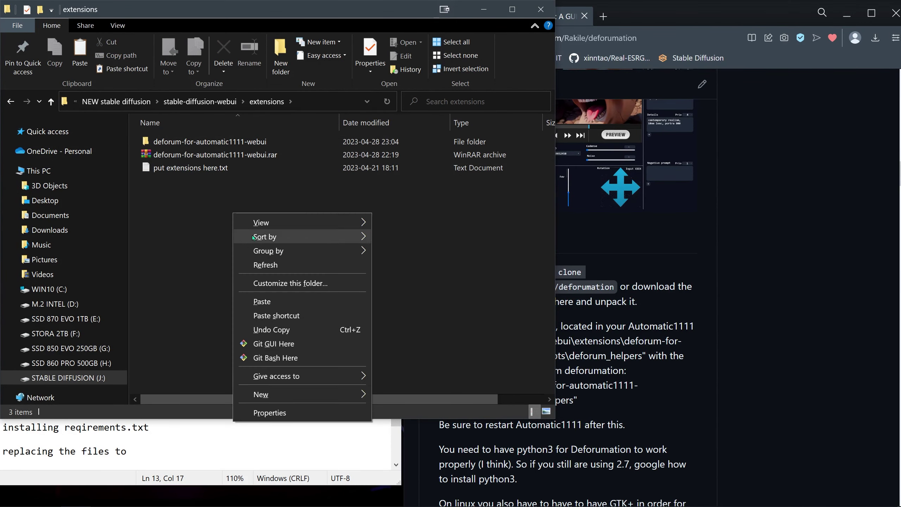
left_click(234, 140)
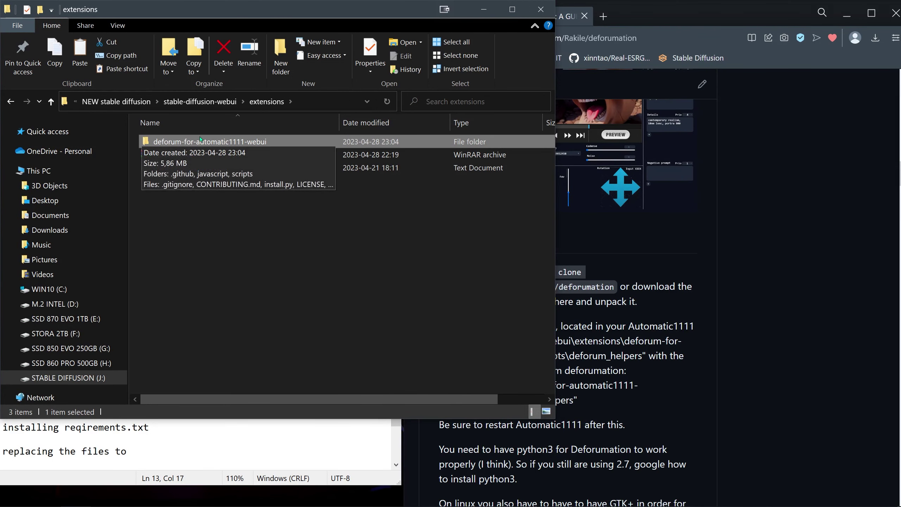
left_click(255, 254)
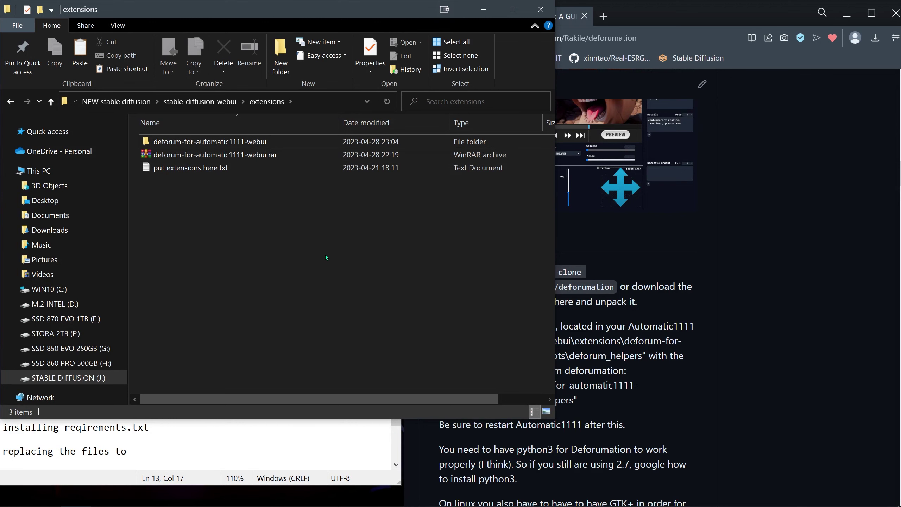
right_click(186, 209)
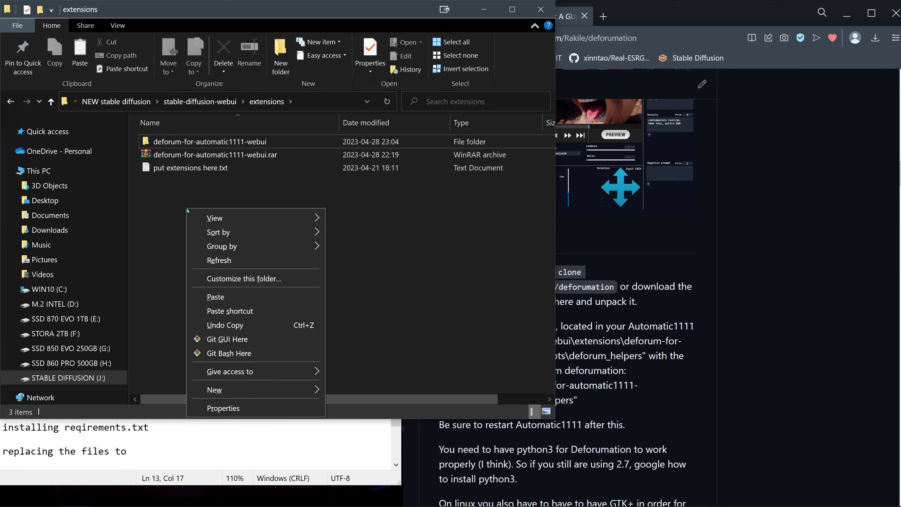
left_click(429, 236)
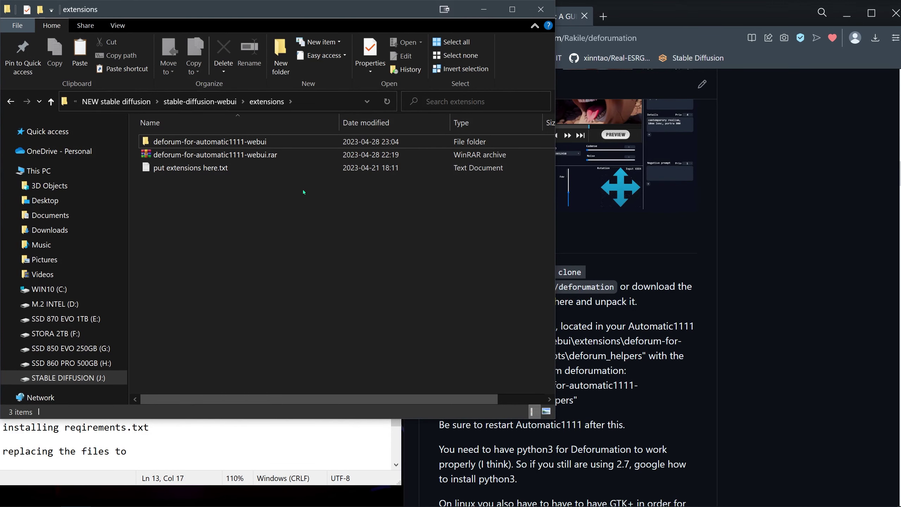
Open the deforum extension's scripts\deforum_helpers folder
double_click(209, 141)
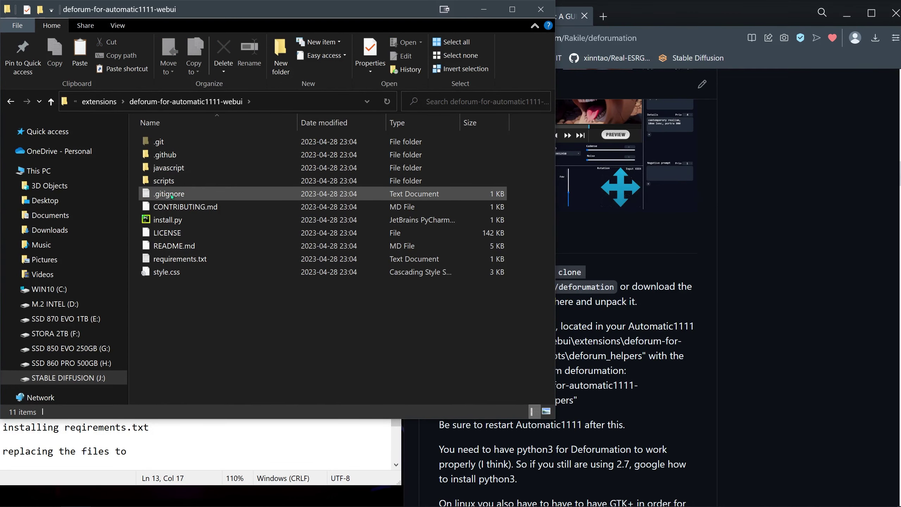
left_click(171, 180)
double_click(171, 180)
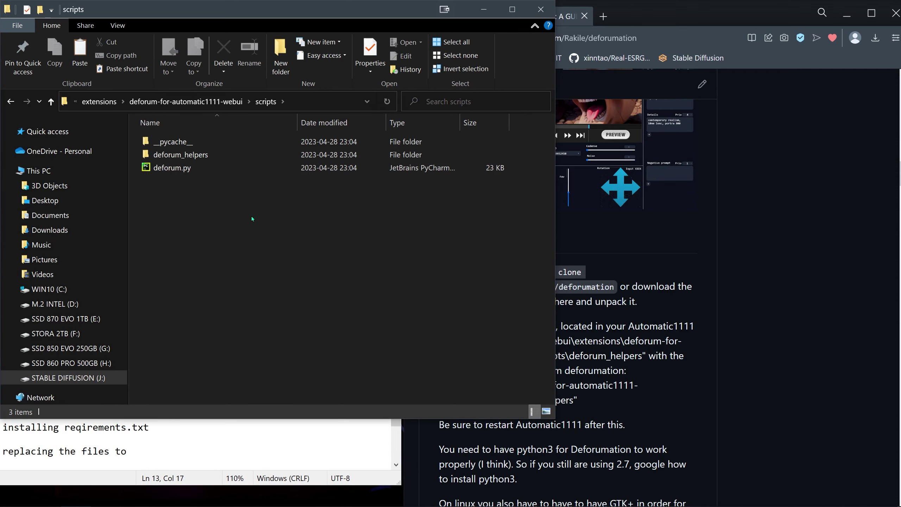
double_click(166, 155)
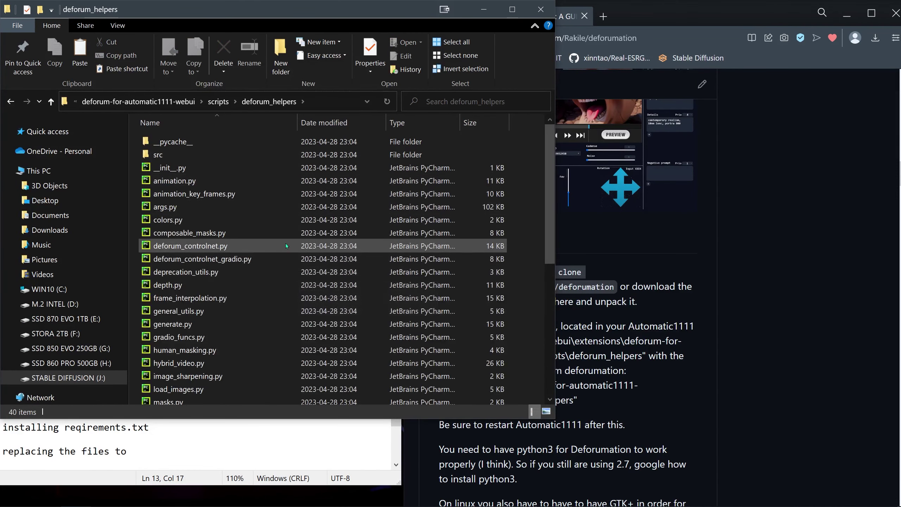
Duplicate animation.py and rename the copy to 'animation - Copy.py_bak'
left_click(230, 180)
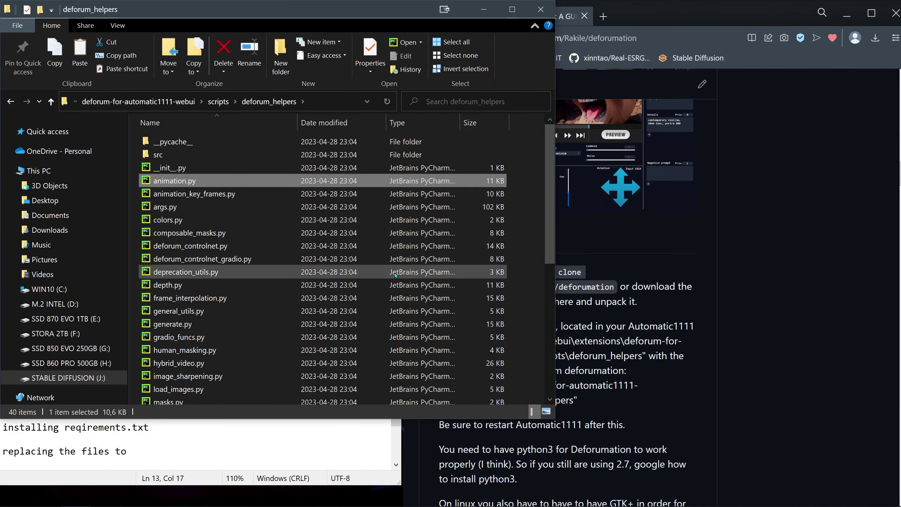
key("ctrl+c")
key("ctrl+v")
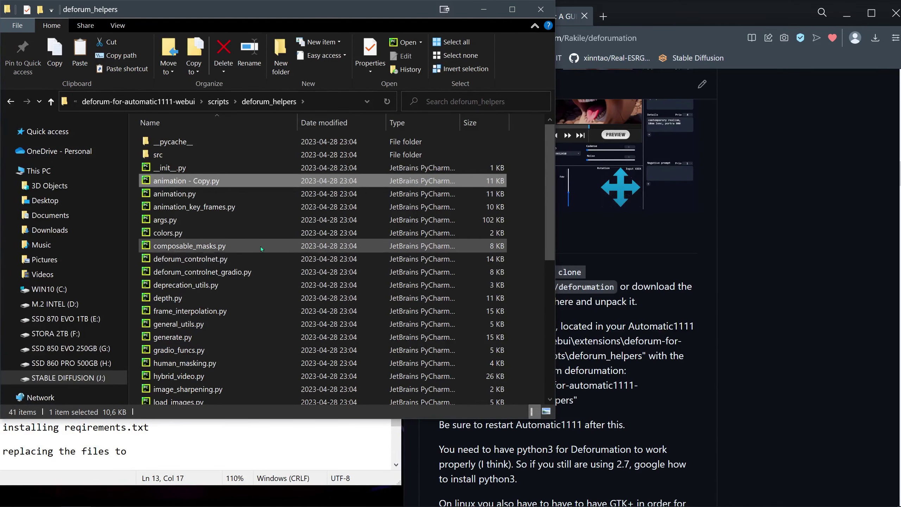
left_click(227, 185)
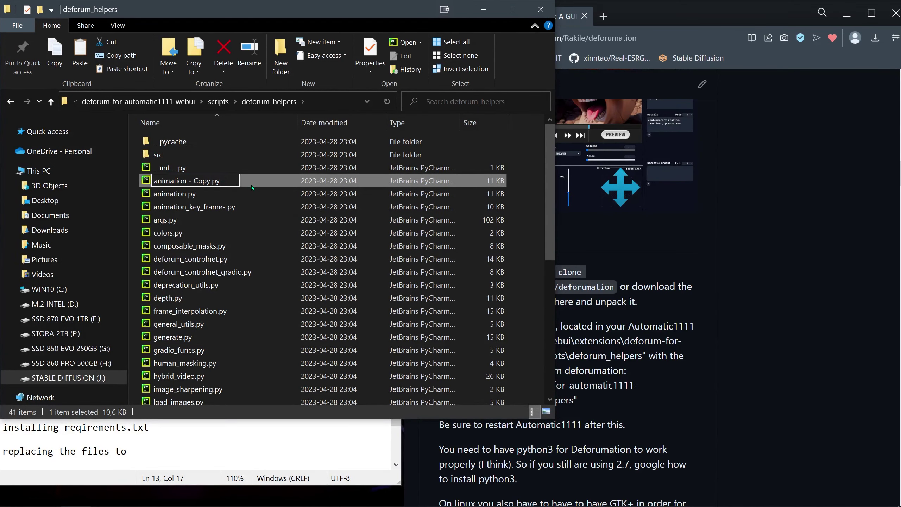
type("_bak")
key("Return")
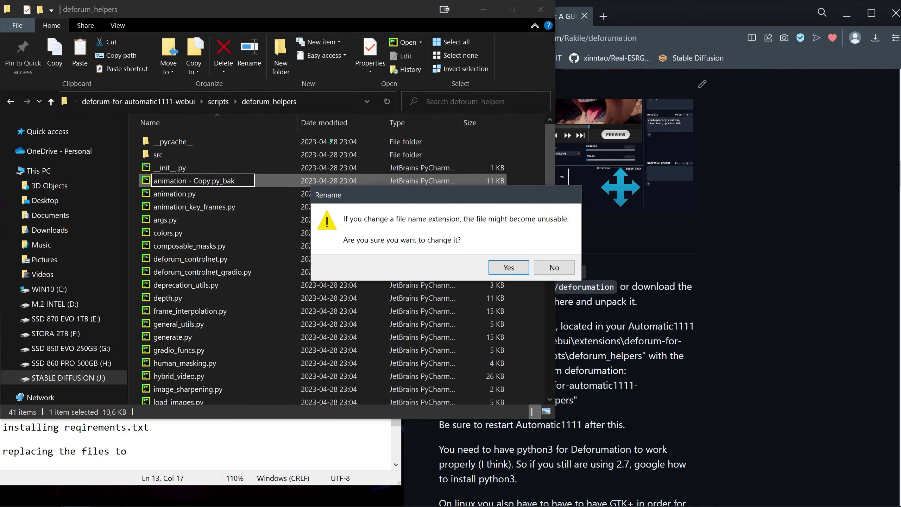
left_click(508, 270)
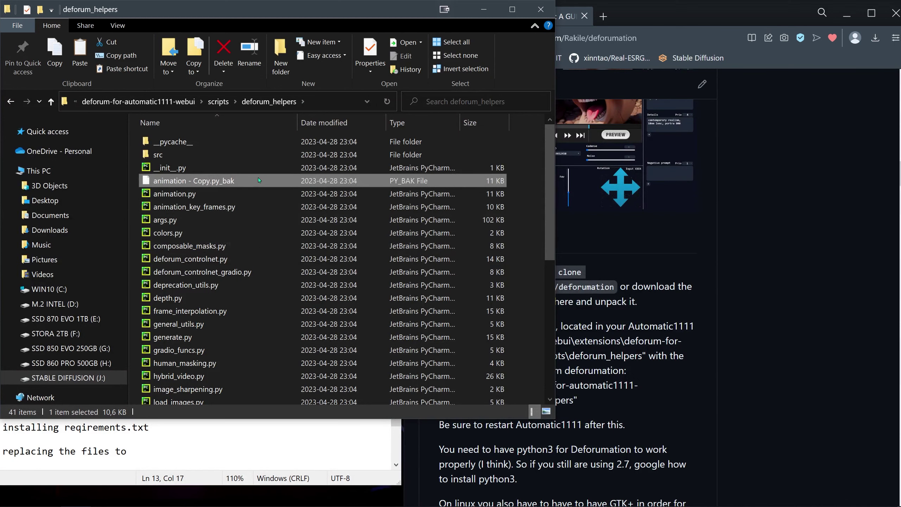
left_click(212, 206)
left_click(222, 181)
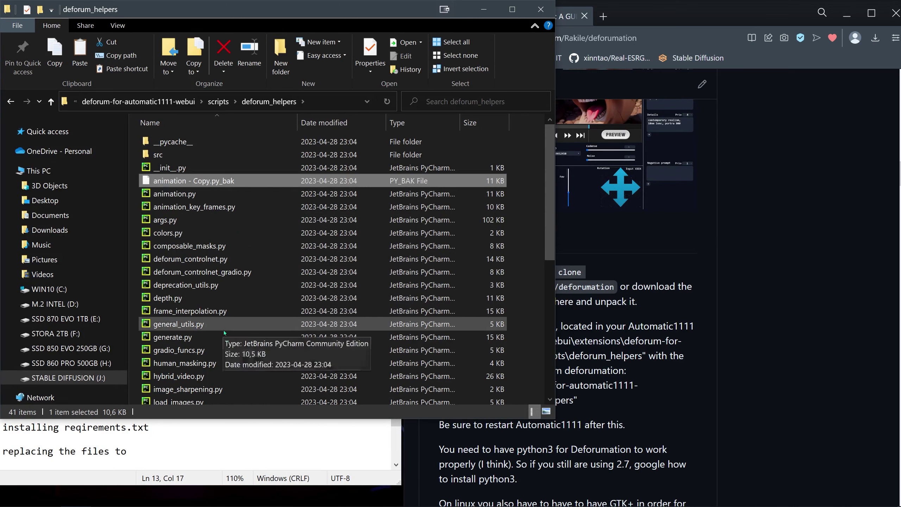
Duplicate render.py and rename the copy to 'render - Copy.py_bak'
left_click(210, 259)
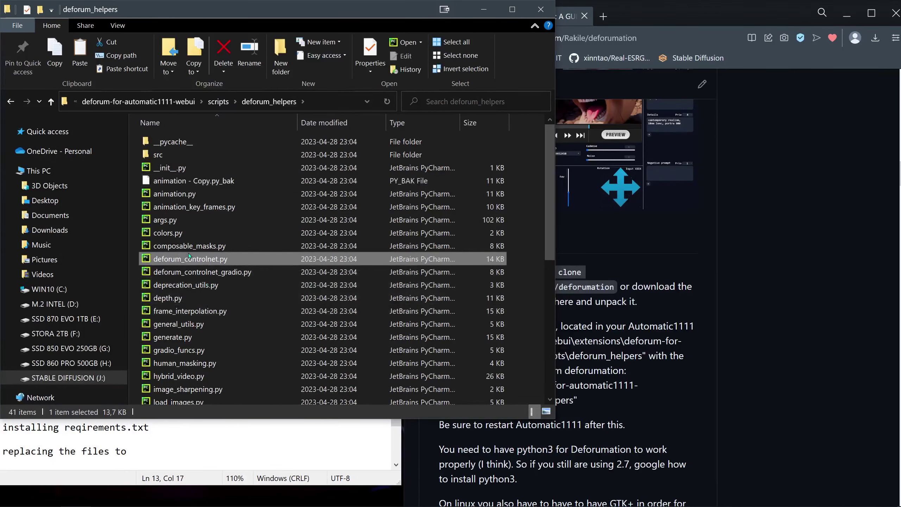
scroll(197, 222, "down", 3)
scroll(203, 361, "down", 1)
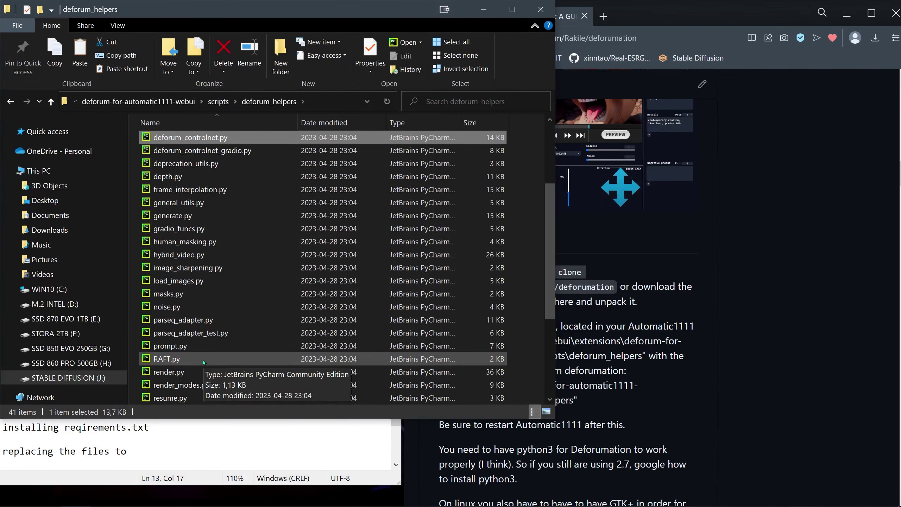
left_click(187, 372)
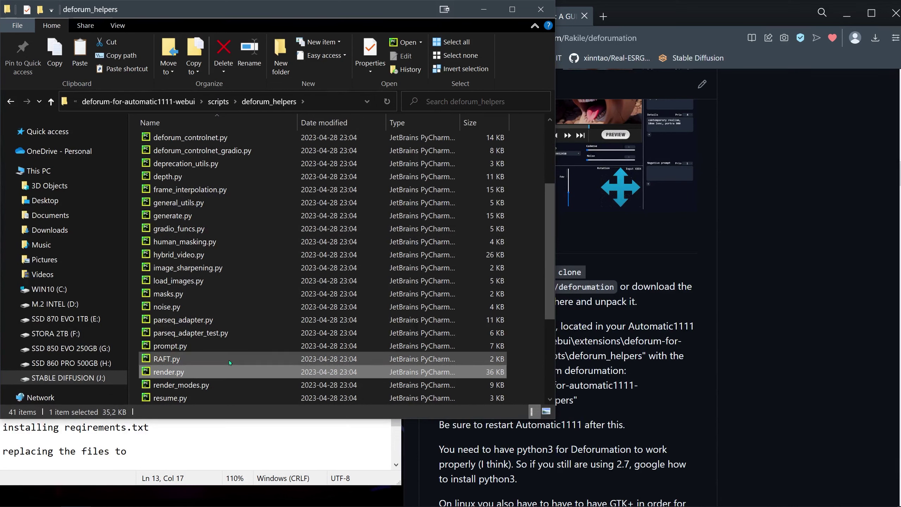
key("ctrl+c")
key("ctrl+v")
left_click(224, 375)
key("End")
type("_")
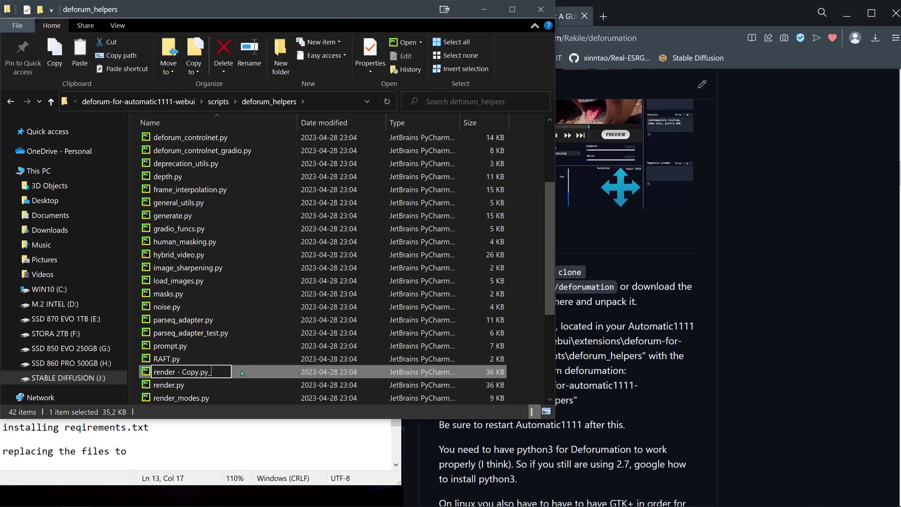
type("bak")
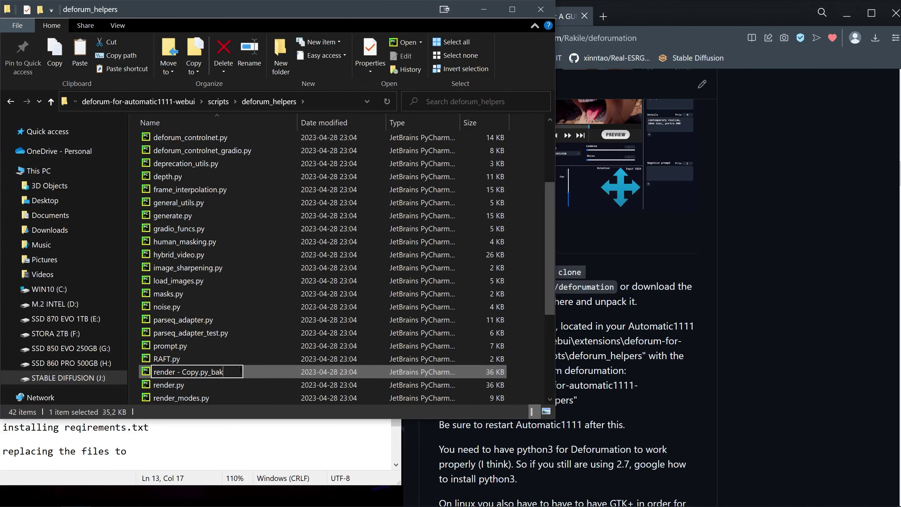
key("Return")
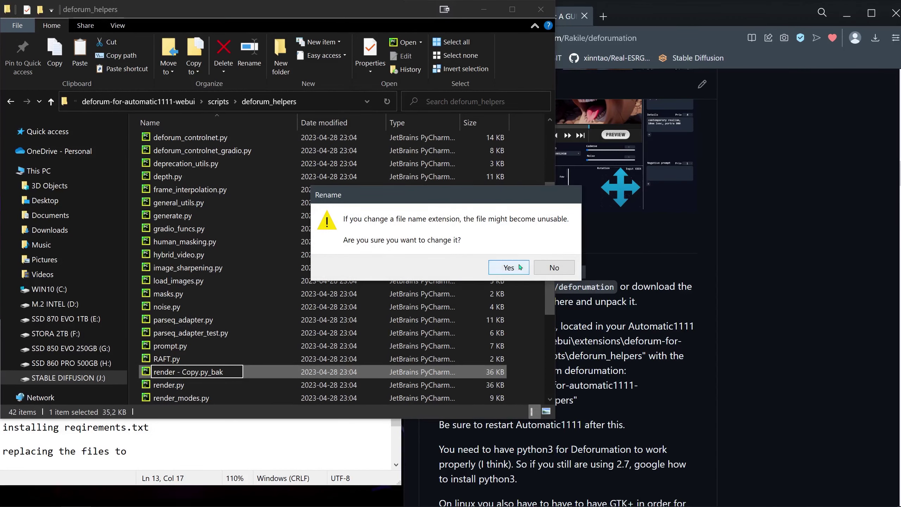
key("Return")
scroll(244, 306, "down", 4)
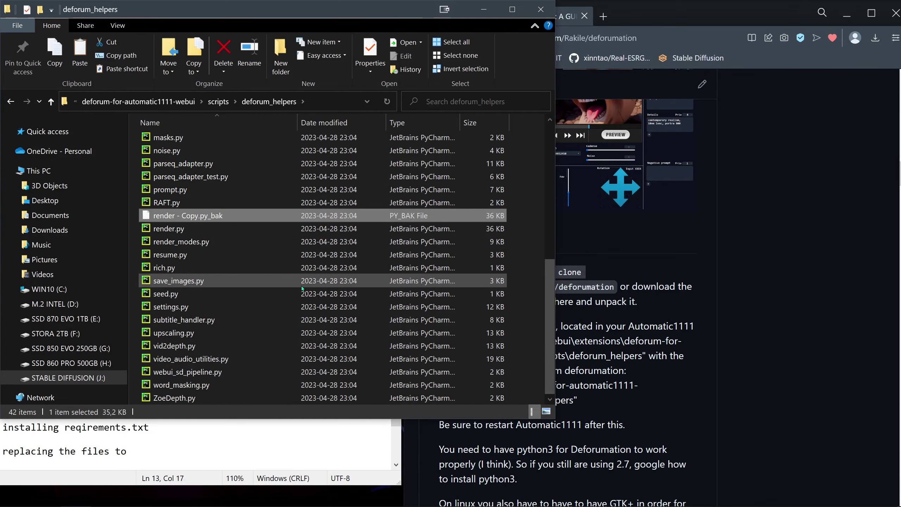
scroll(302, 288, "up", 7)
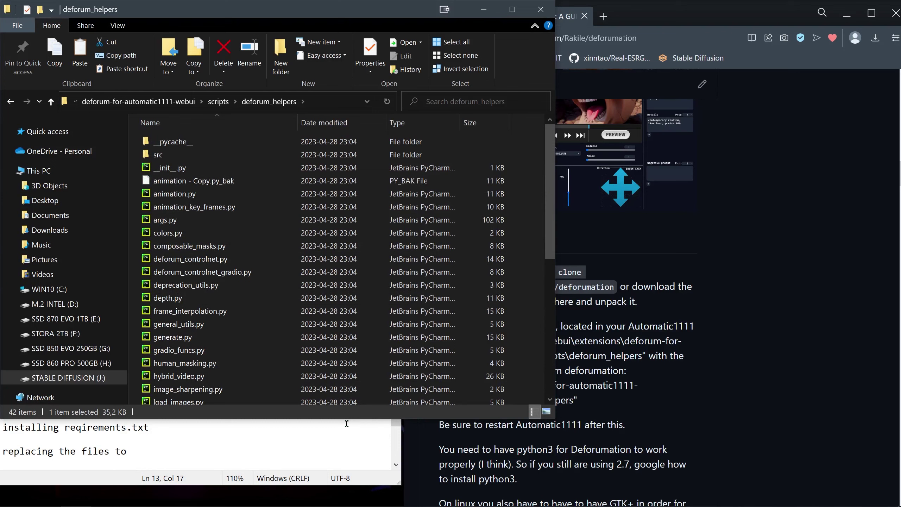
Select the deforum-for-automatic1111-webui folder inside the downloaded deforumation folder
left_click(151, 102)
left_click(100, 102)
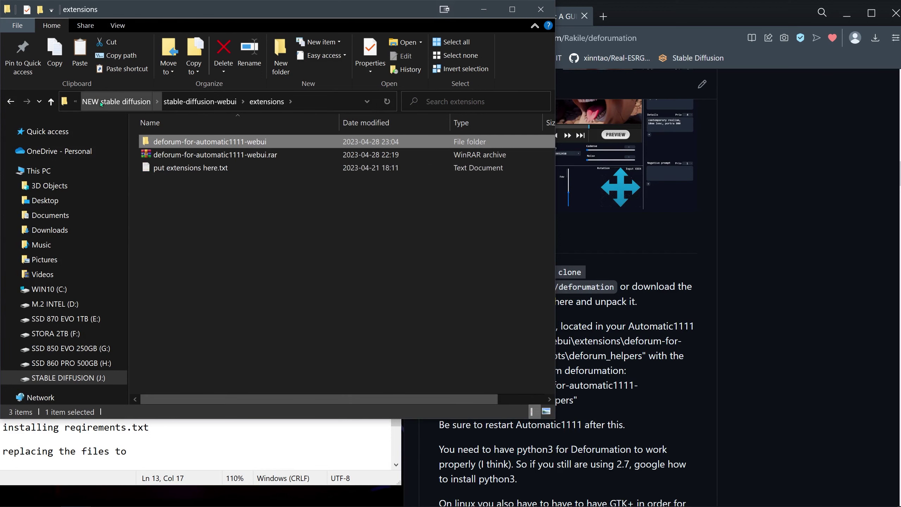
left_click(199, 102)
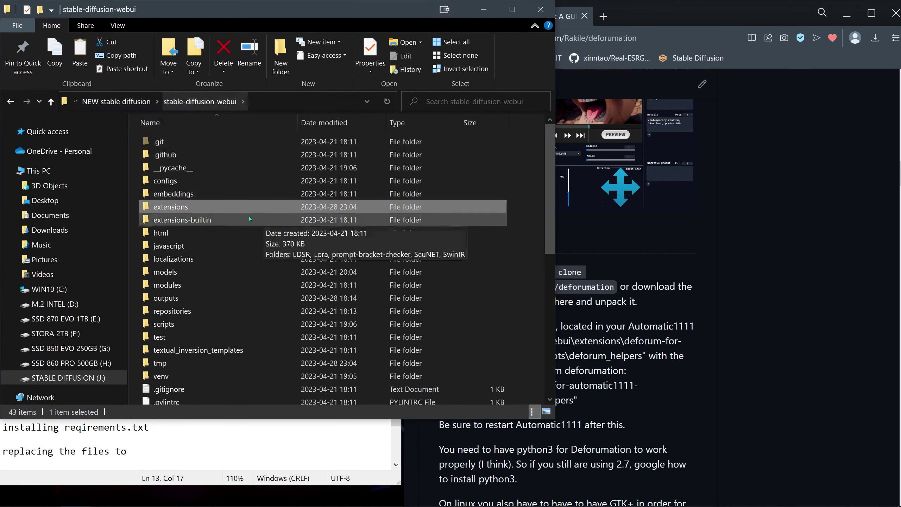
left_click(116, 101)
double_click(167, 154)
left_click(214, 156)
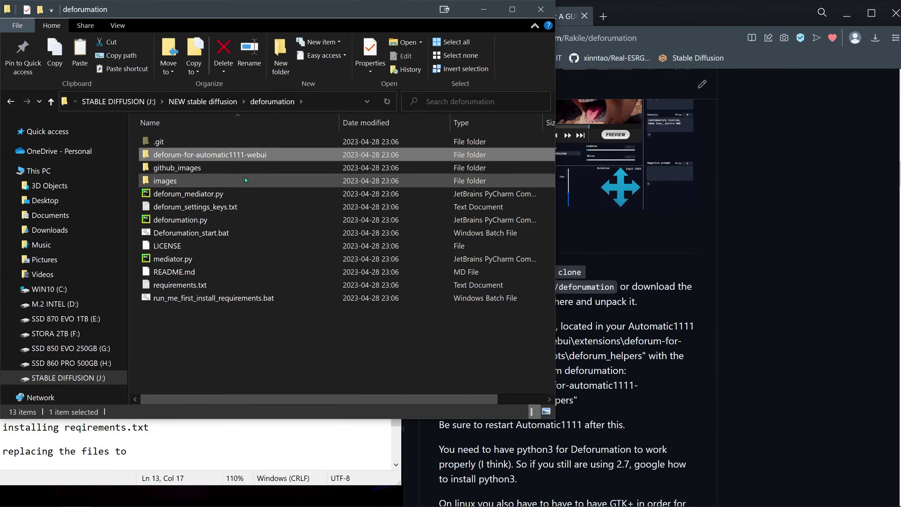
Paste it into stable-diffusion-webui\extensions, replacing the same-named files
left_click(196, 101)
double_click(191, 141)
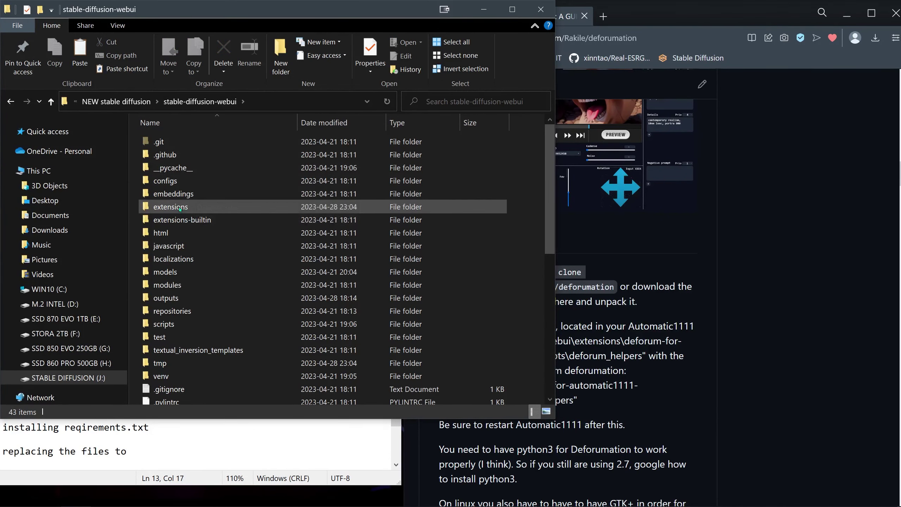
double_click(167, 208)
right_click(223, 214)
left_click(273, 302)
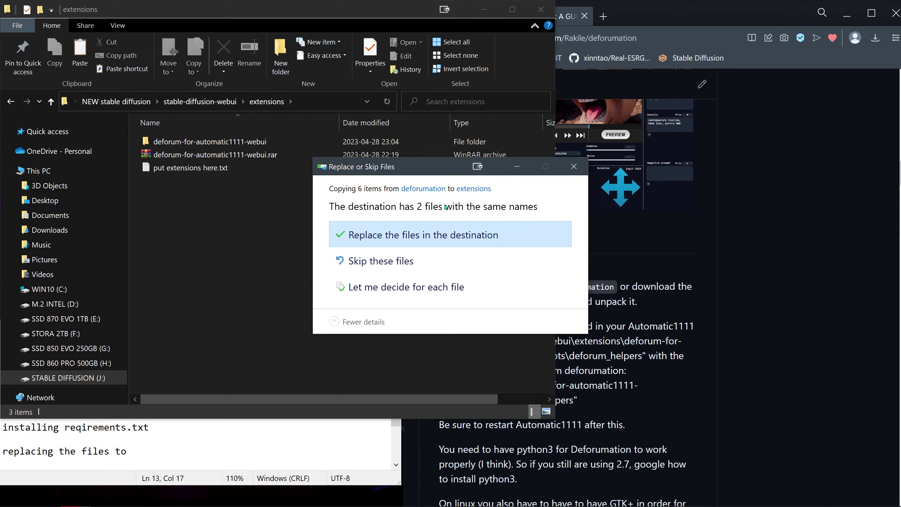
left_click(422, 242)
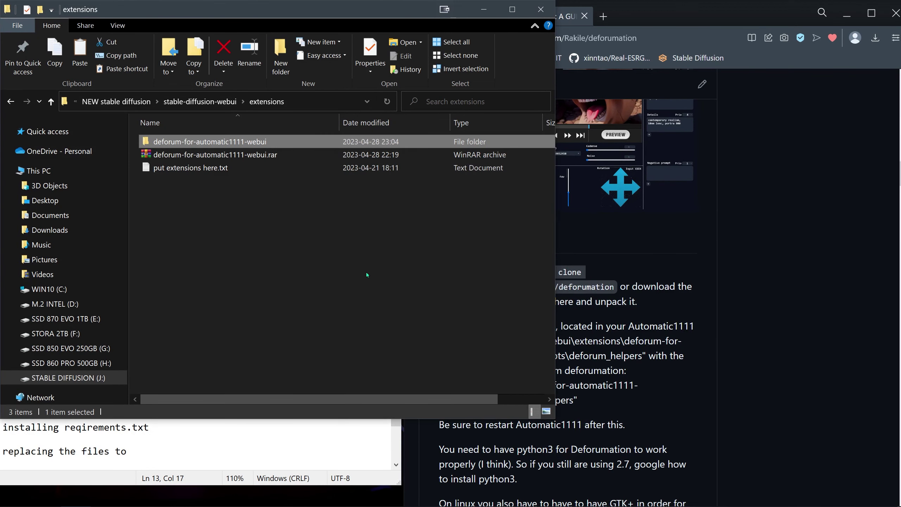
left_click(291, 228)
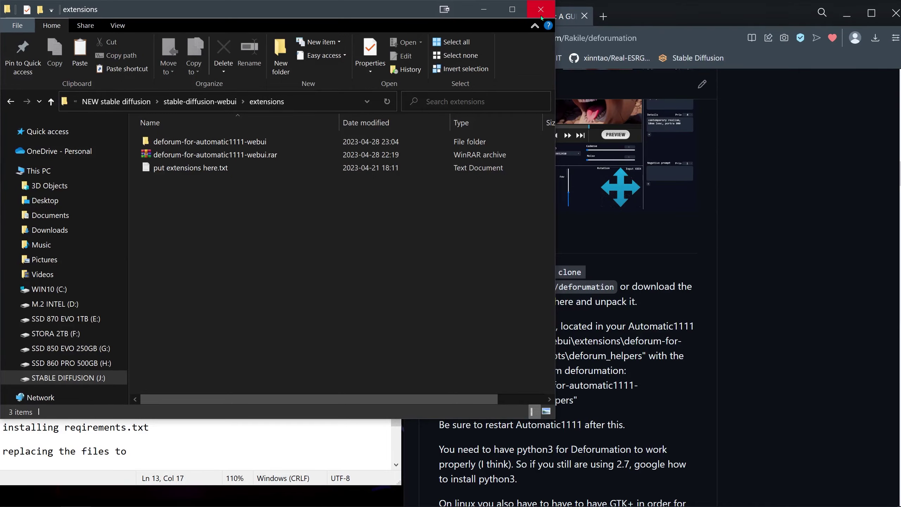
Shrink Explorer and move it to the top-left, uncovering the browser and Notepad
left_click_drag(390, 0, 591, 113)
left_click_drag(269, 105, 269, 14)
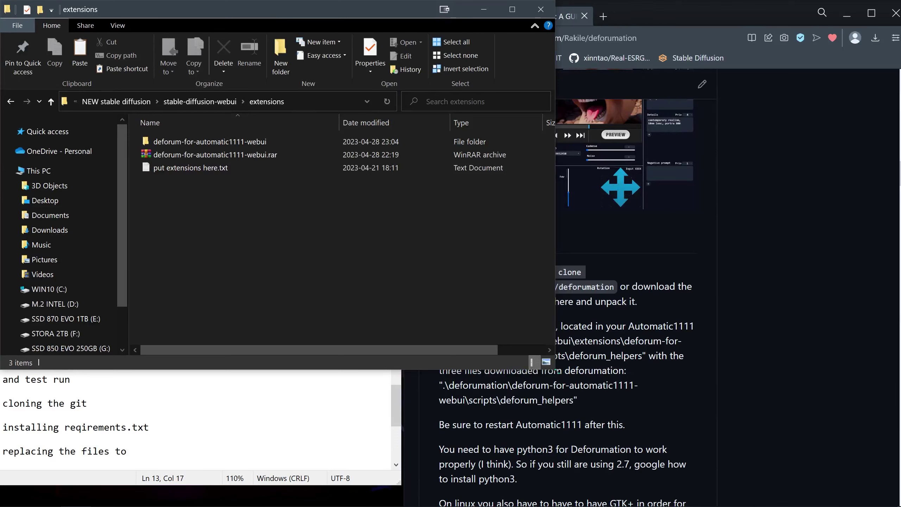
left_click_drag(555, 370, 403, 320)
Select the requirements install line in the Notepad notes
left_click(320, 379)
left_click(116, 427)
key("Home")
key("shift+ctrl+Right")
key("shift+ctrl+Right")
key("shift+ctrl+Right")
key("shift+ctrl+Right")
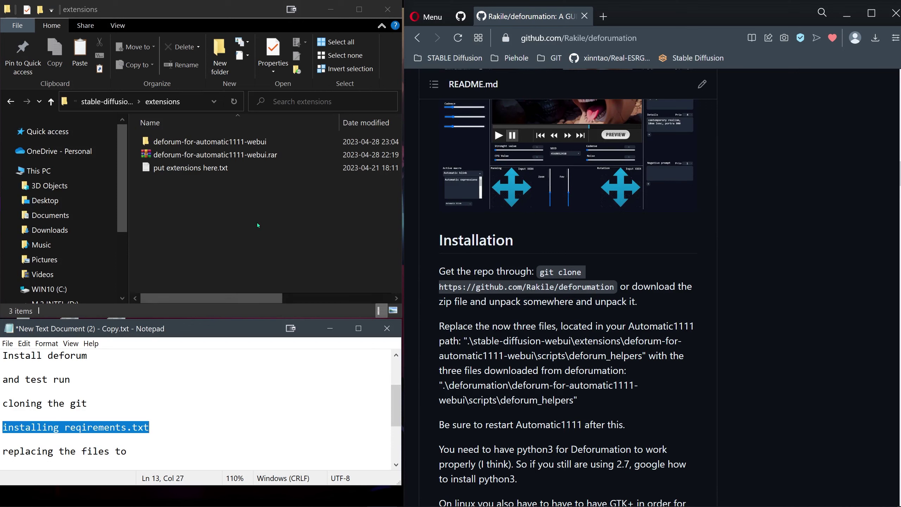
Return Explorer to the deforumation folder and select run_me_first_install_requirements.bat
left_click(257, 222)
left_click(10, 101)
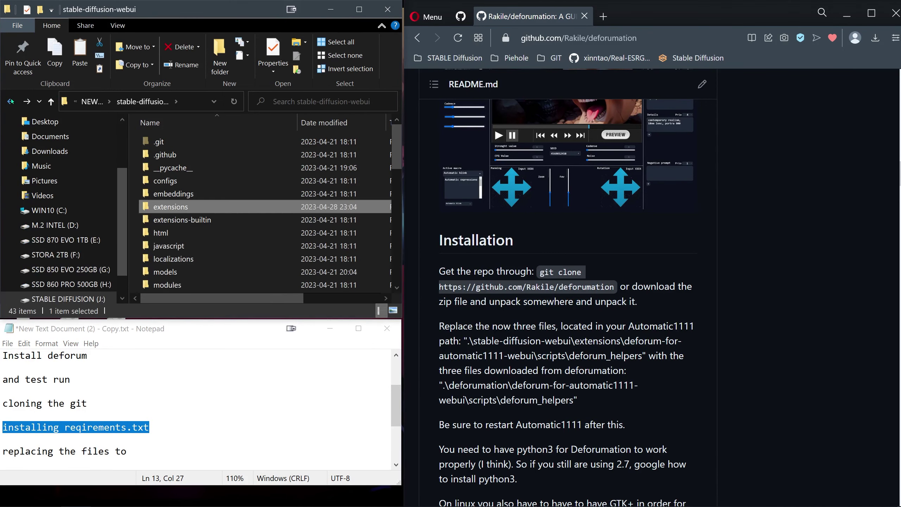
left_click(135, 102)
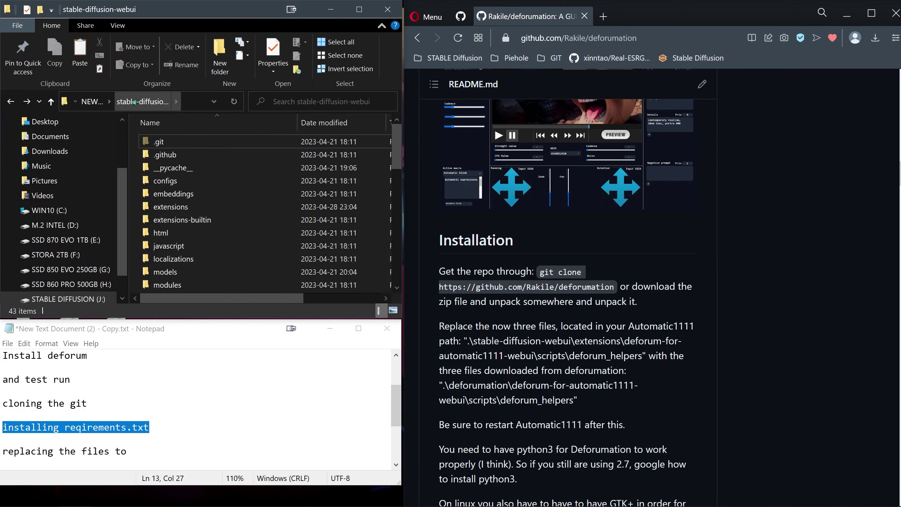
left_click(92, 101)
double_click(187, 157)
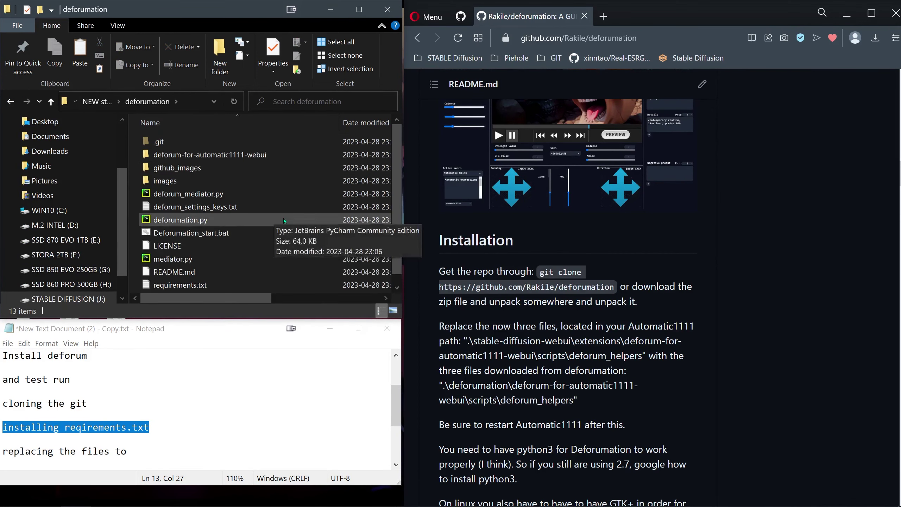
scroll(298, 266, "down", 1)
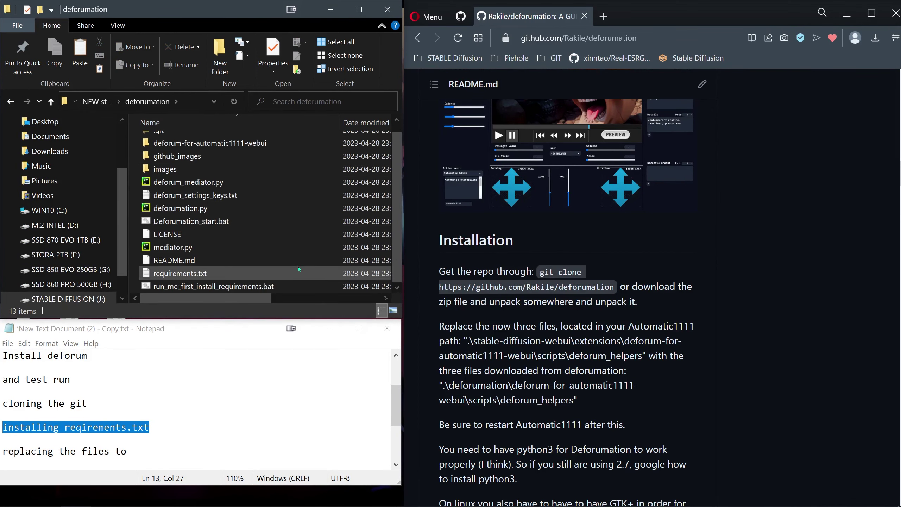
left_click(327, 284)
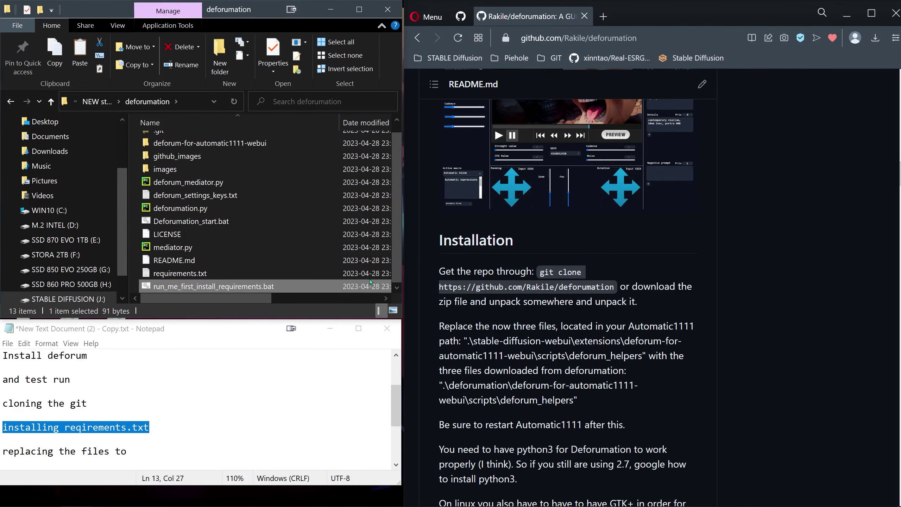
Copy the 'python -m pip install -r requirements.txt' command from the GitHub README
left_click(543, 365)
scroll(543, 365, "down", 3)
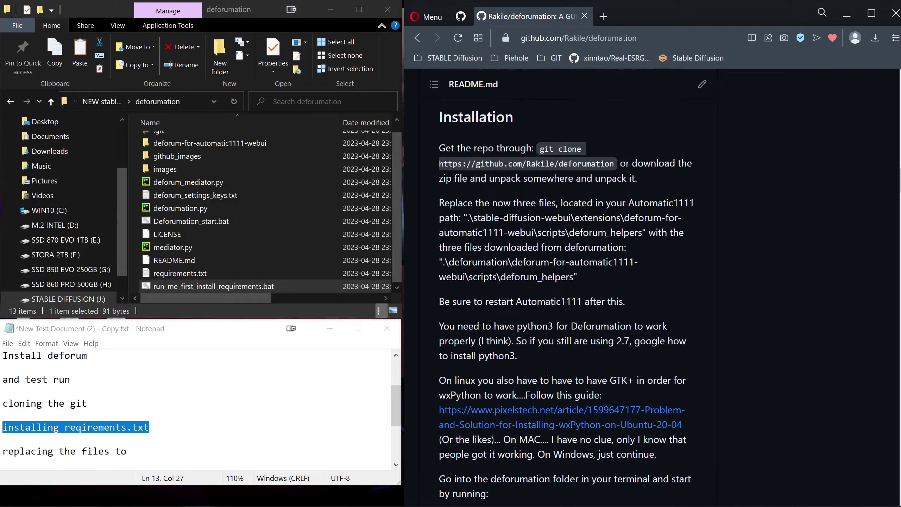
scroll(543, 312, "down", 6)
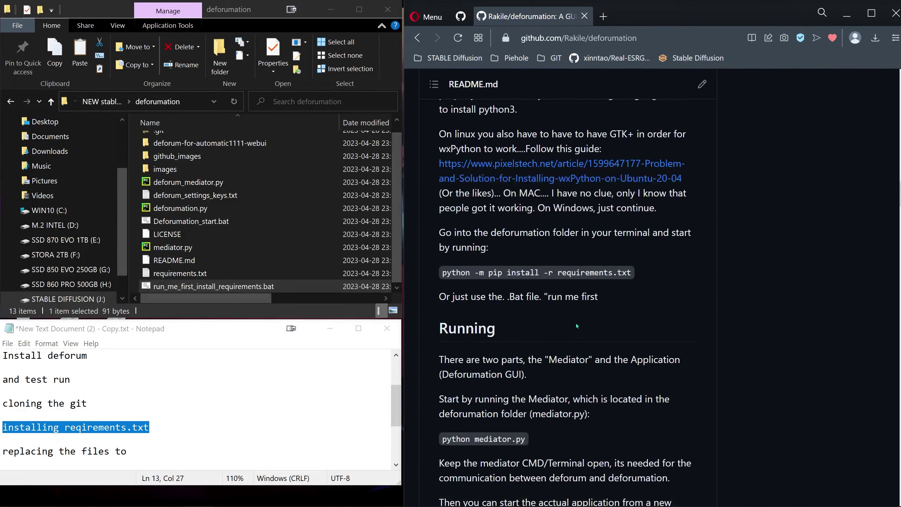
scroll(589, 334, "up", 10)
scroll(586, 334, "down", 6)
scroll(591, 340, "down", 3)
scroll(494, 298, "down", 1)
left_click_drag(441, 272, 649, 257)
scroll(651, 260, "up", 3)
scroll(651, 260, "up", 3)
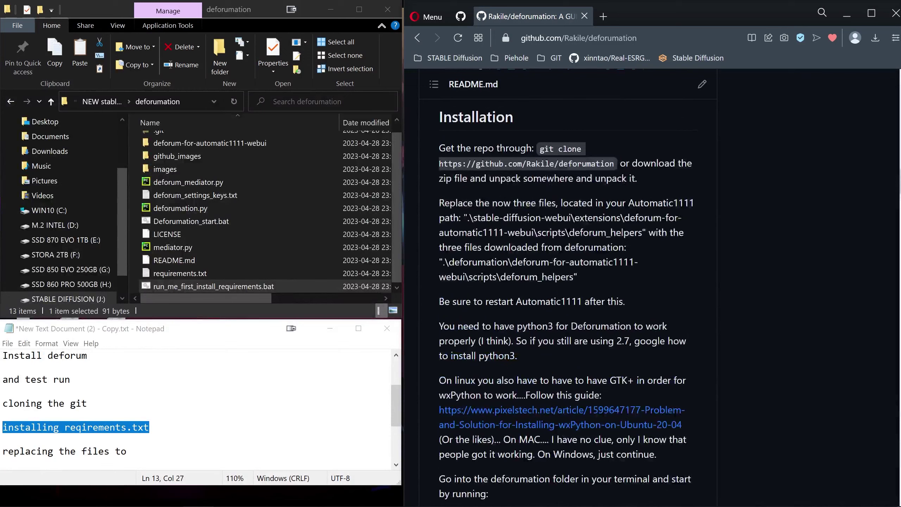
scroll(590, 116, "down", 5)
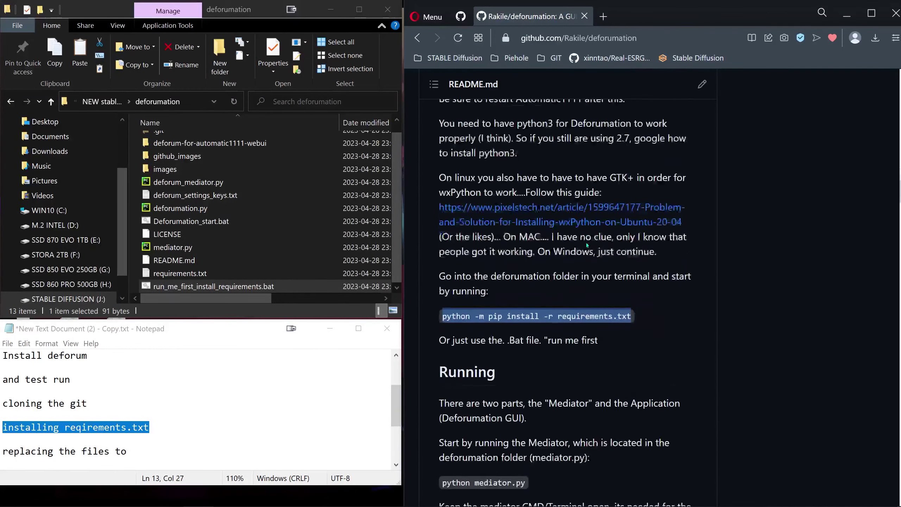
left_click(463, 311)
left_click_drag(442, 313, 631, 315)
key("ctrl+c")
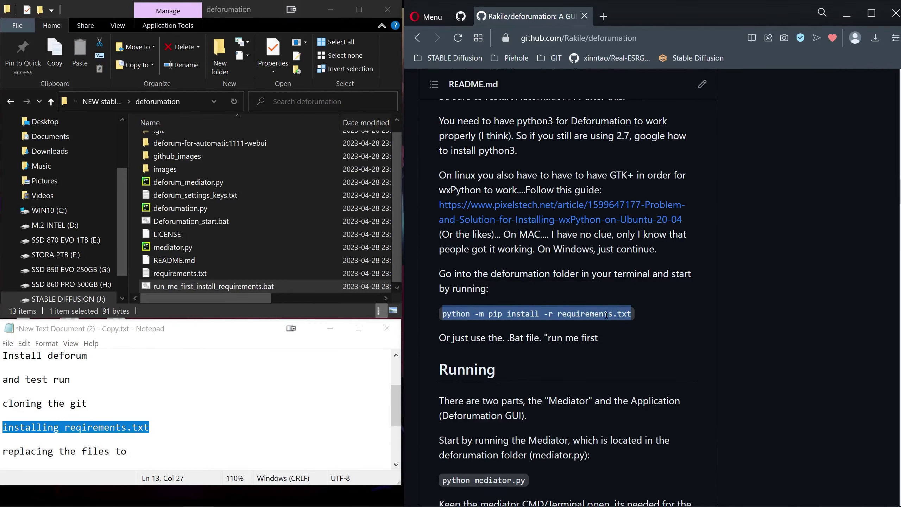
left_click(650, 319)
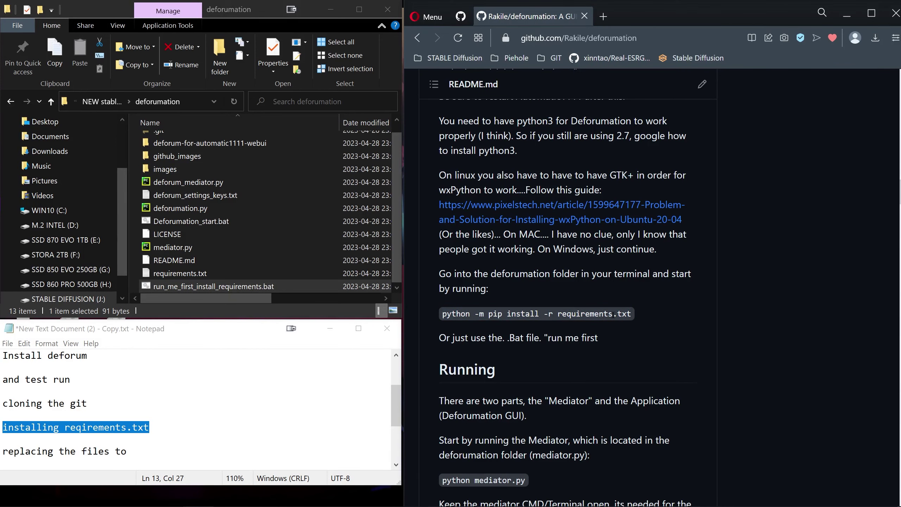
scroll(650, 305, "down", 1)
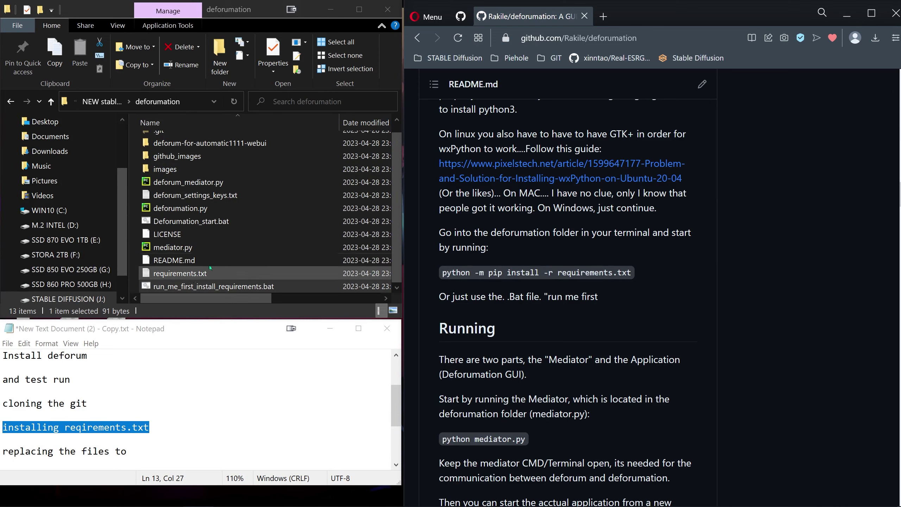
Run that command in a console at the deforumation folder, then close the console
left_click(192, 104)
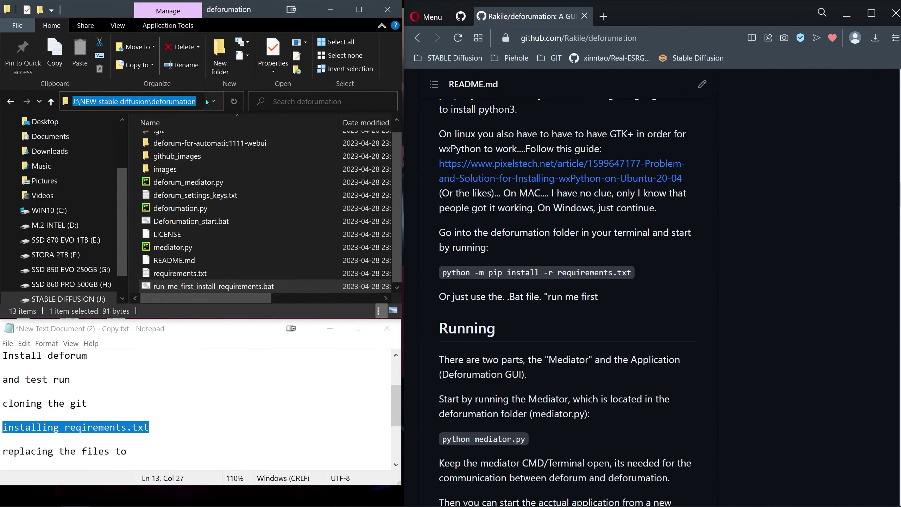
type("cmd")
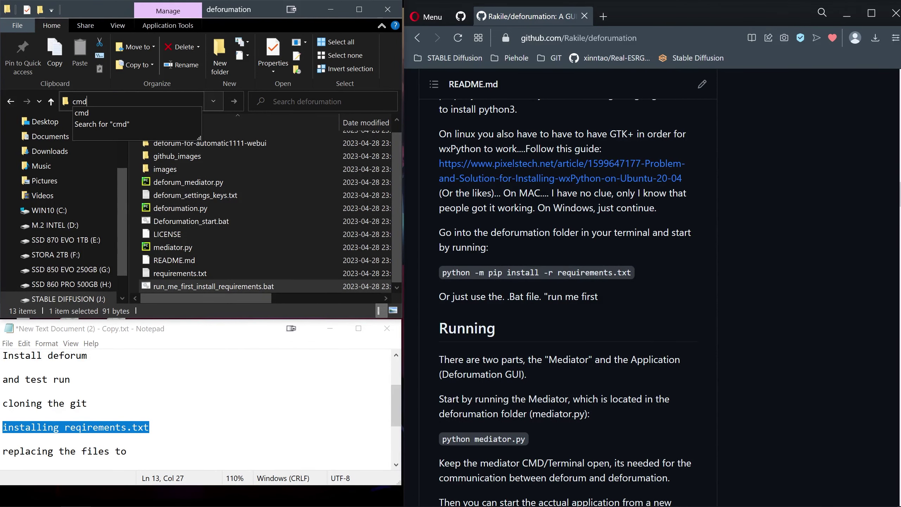
key("Return")
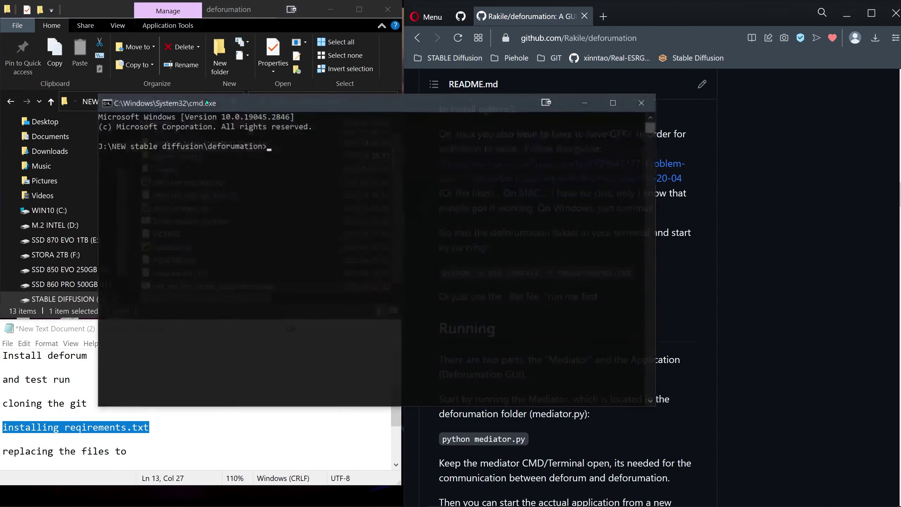
left_click_drag(283, 100, 339, 125)
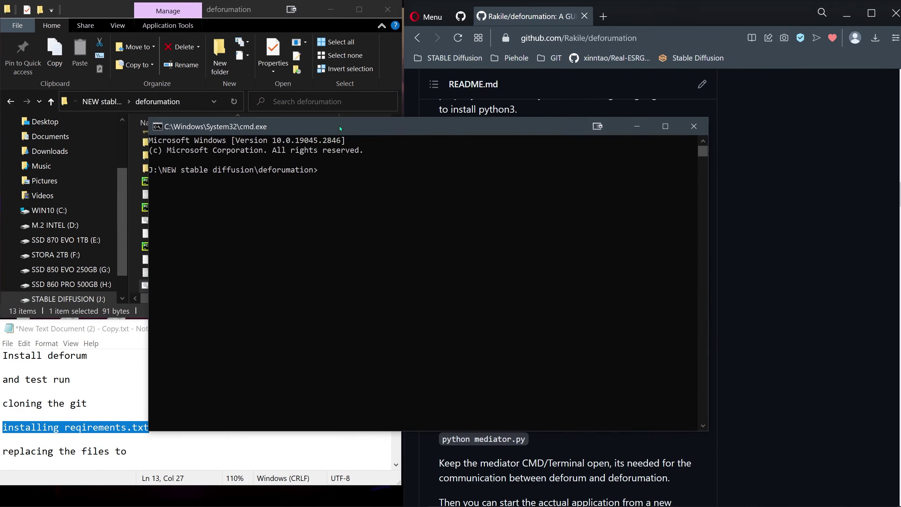
key("ctrl+v")
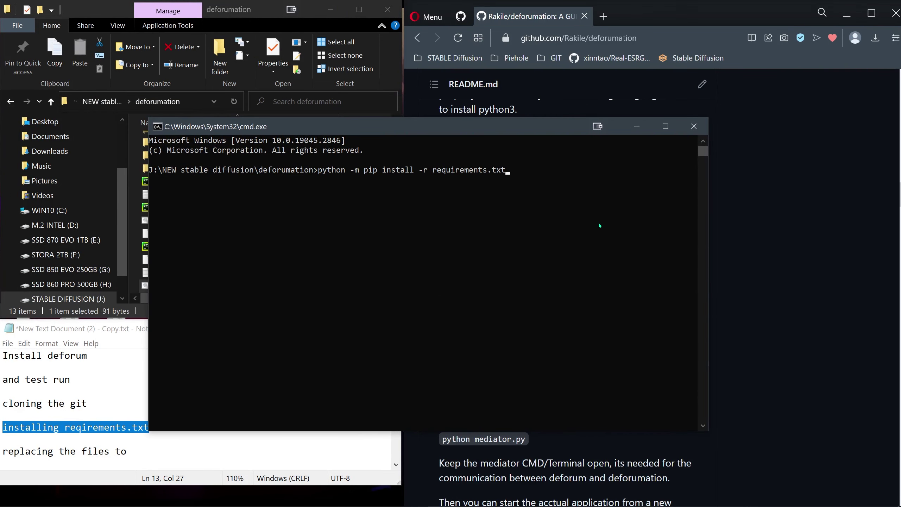
key("Return")
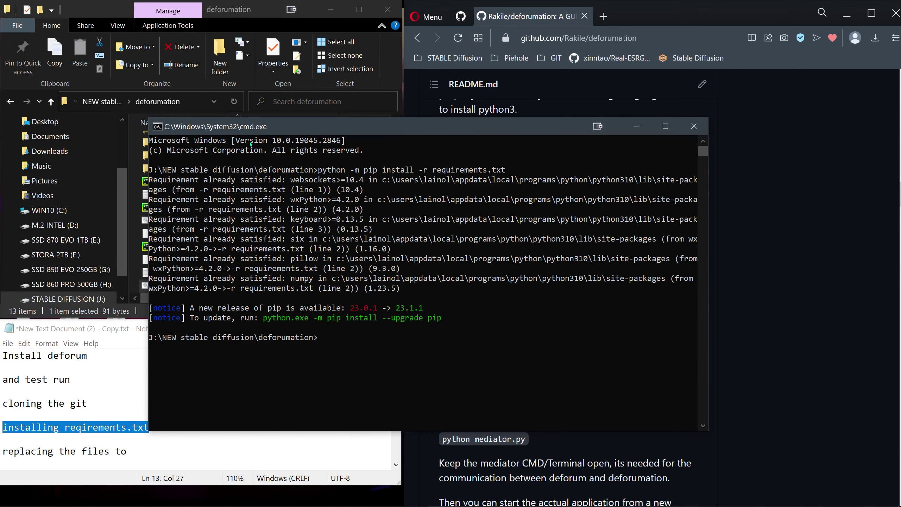
left_click(695, 131)
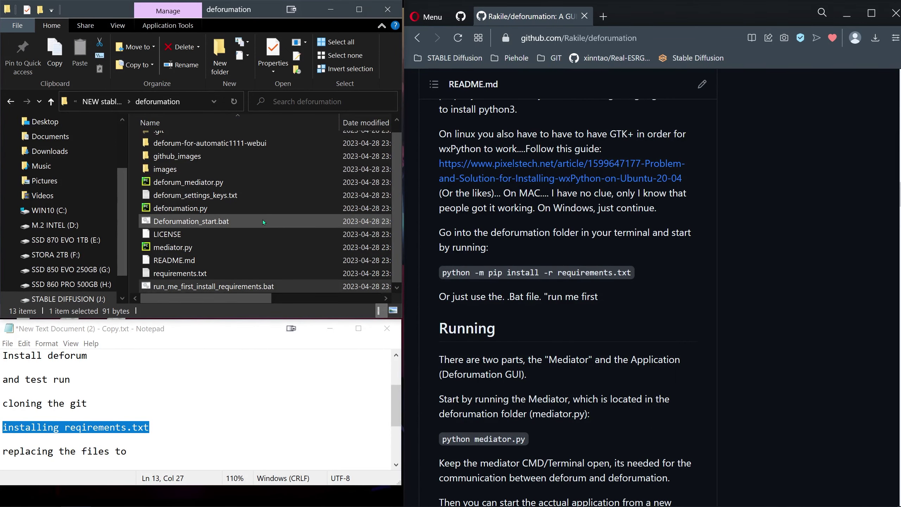
Highlight the running-deforum step in the notes and check Deforumation_start.bat among the folder's files
left_click(194, 435)
scroll(255, 408, "down", 2)
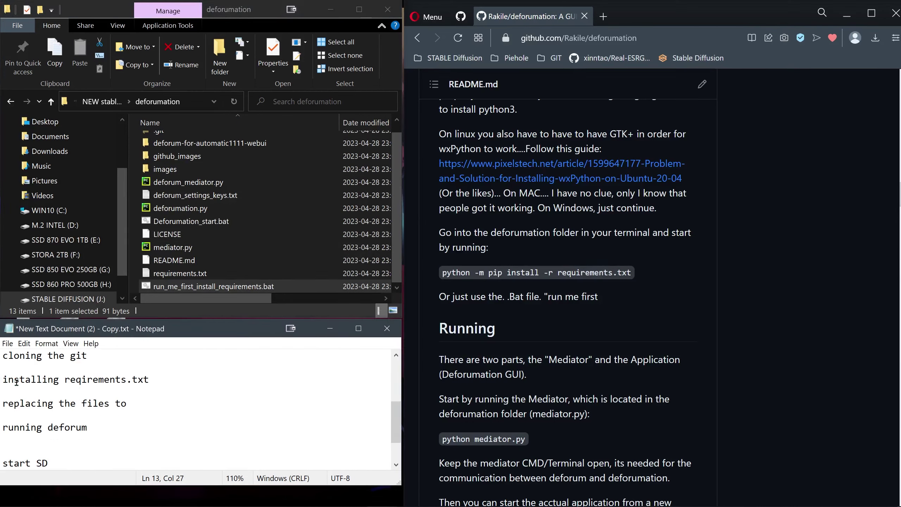
double_click(13, 405)
left_click_drag(191, 424, 154, 426)
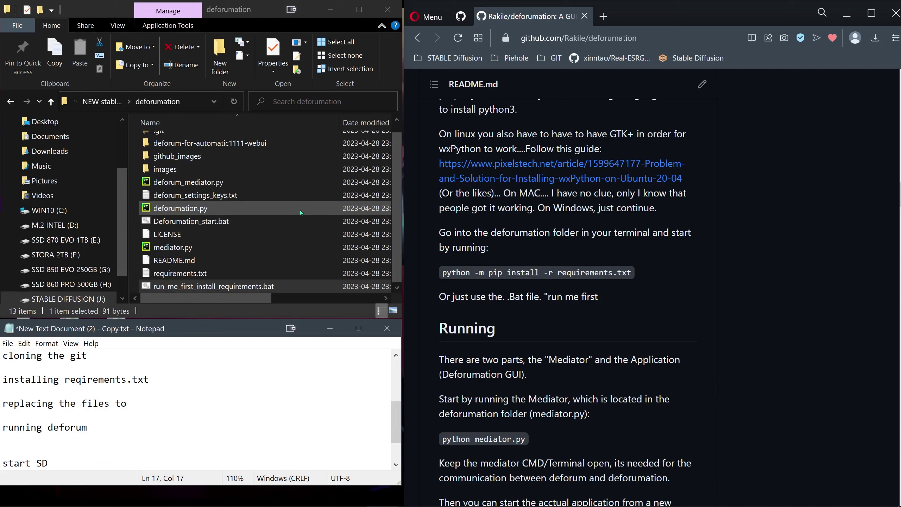
left_click(254, 248)
left_click(225, 223)
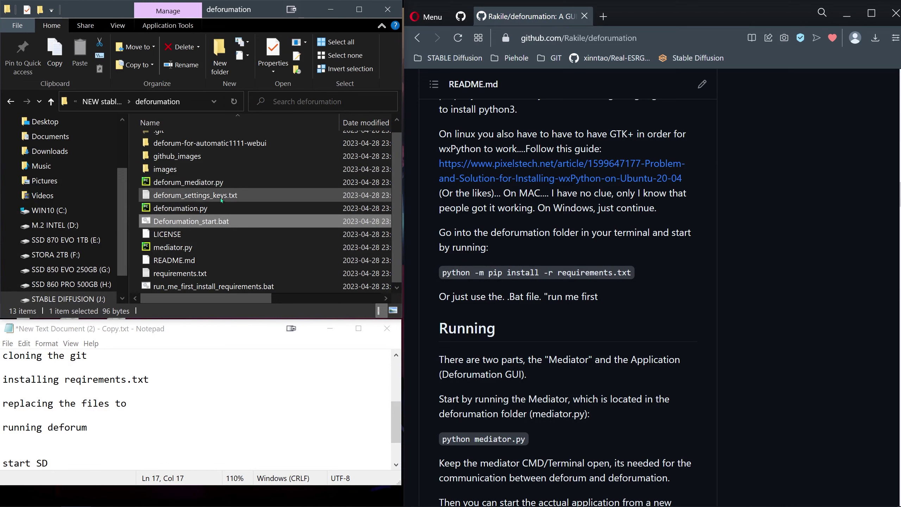
left_click(178, 237)
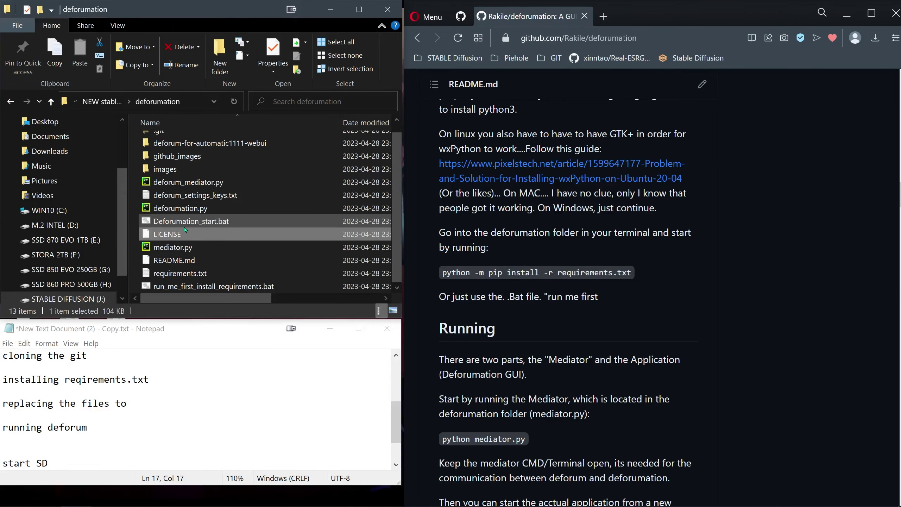
left_click(199, 220)
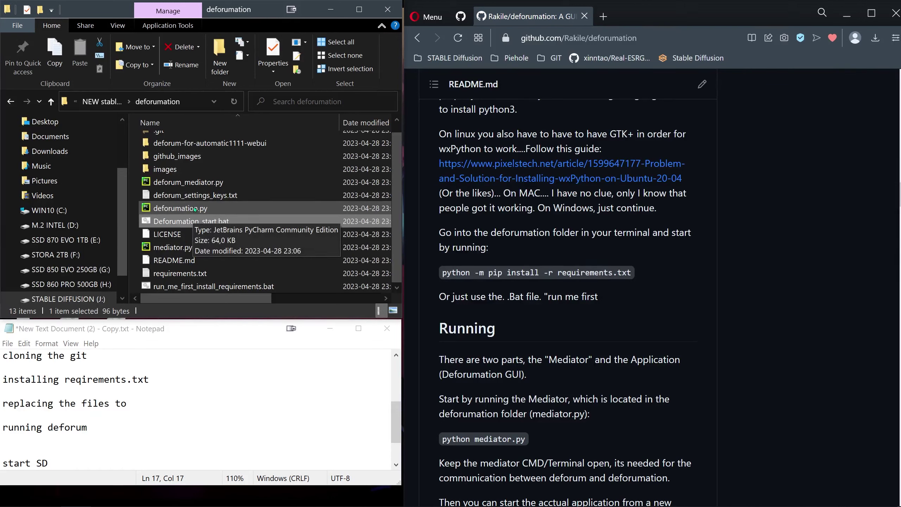
Select the 'python mediator.py' command in the README's Running section
left_click(662, 302)
scroll(662, 302, "down", 2)
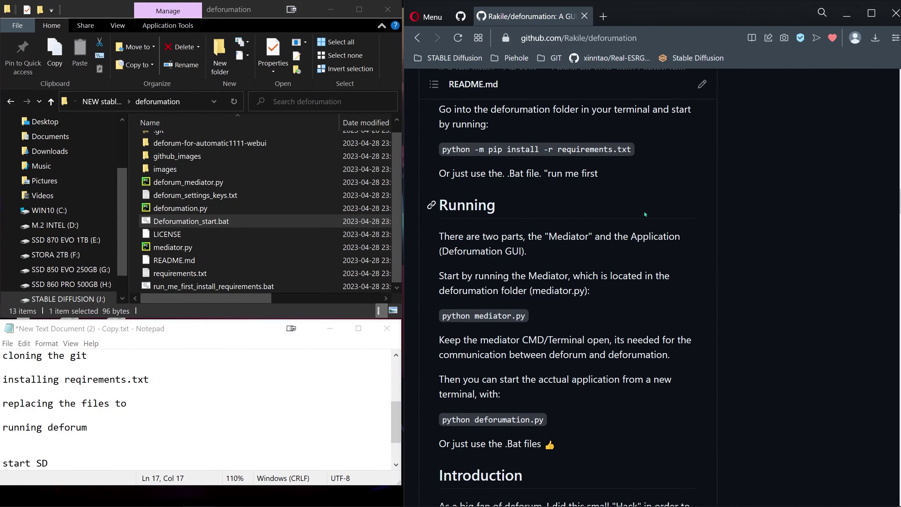
scroll(650, 195, "down", 1)
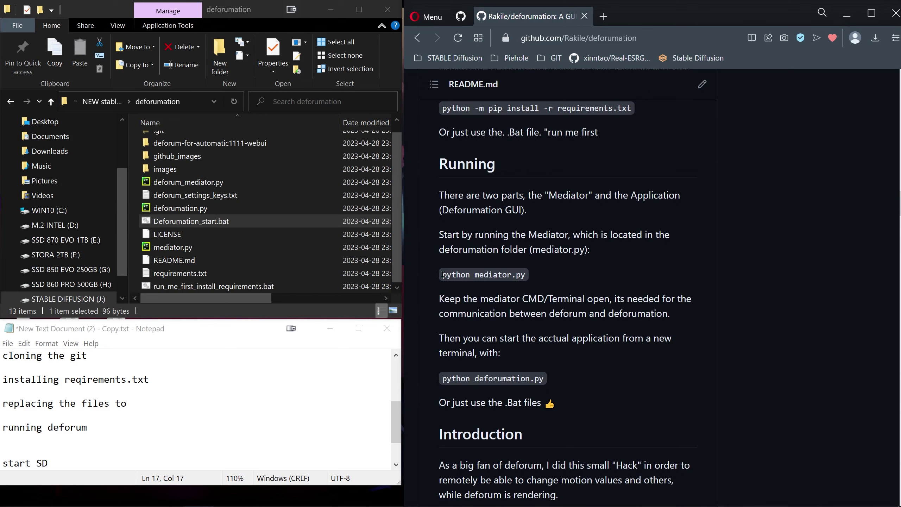
left_click_drag(443, 274, 535, 273)
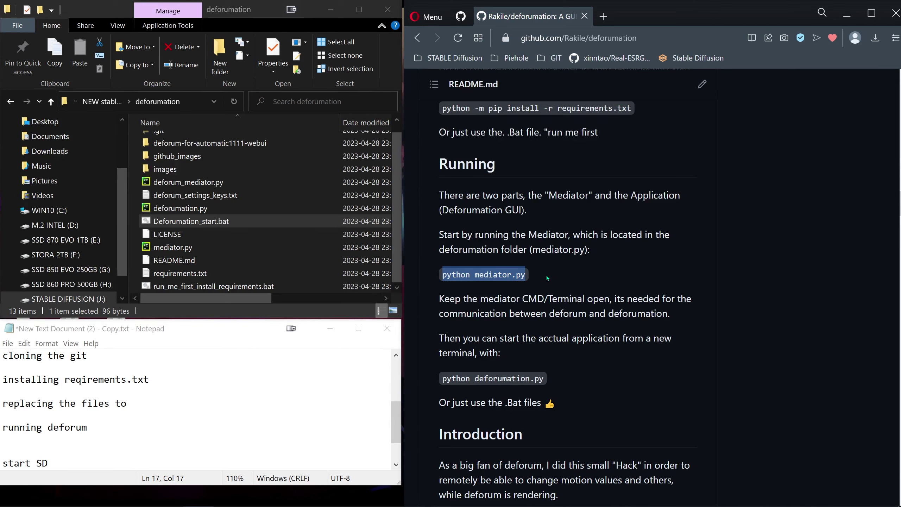
Start 'python mediator.py' from a console opened in the deforumation folder
left_click(184, 102)
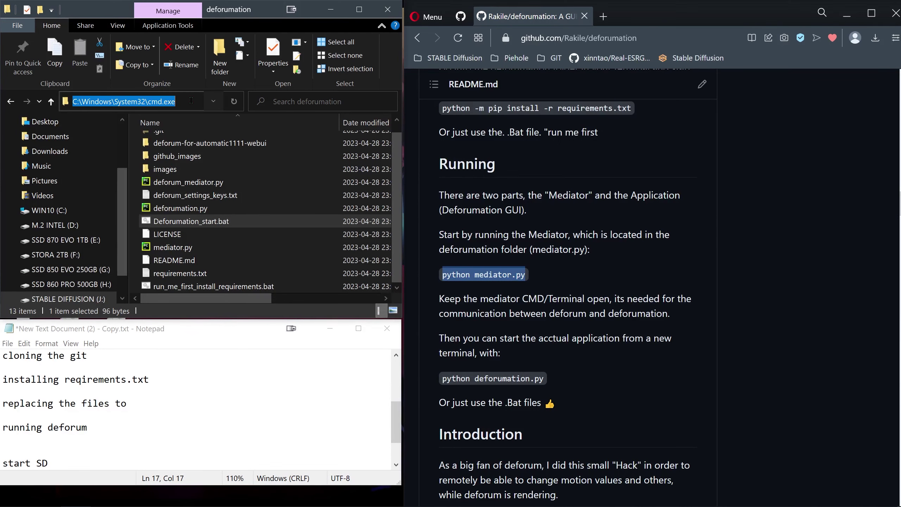
type("cmd")
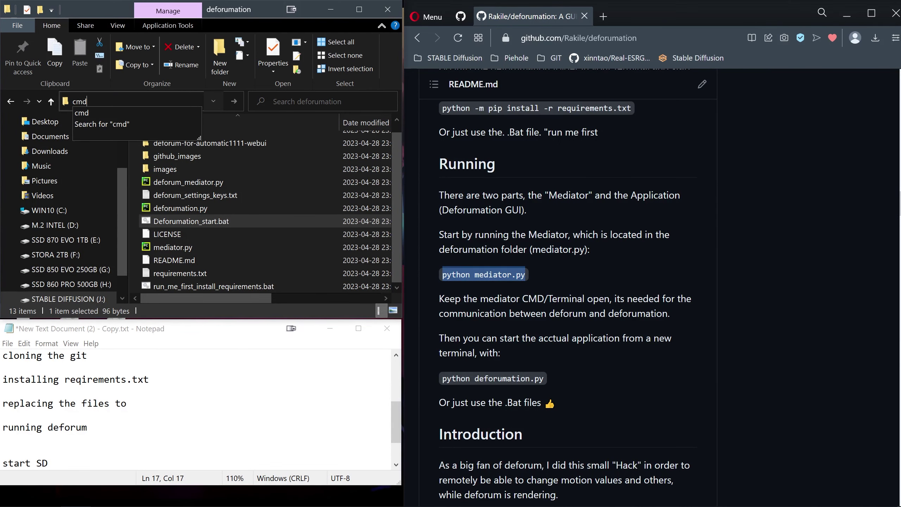
key("Return")
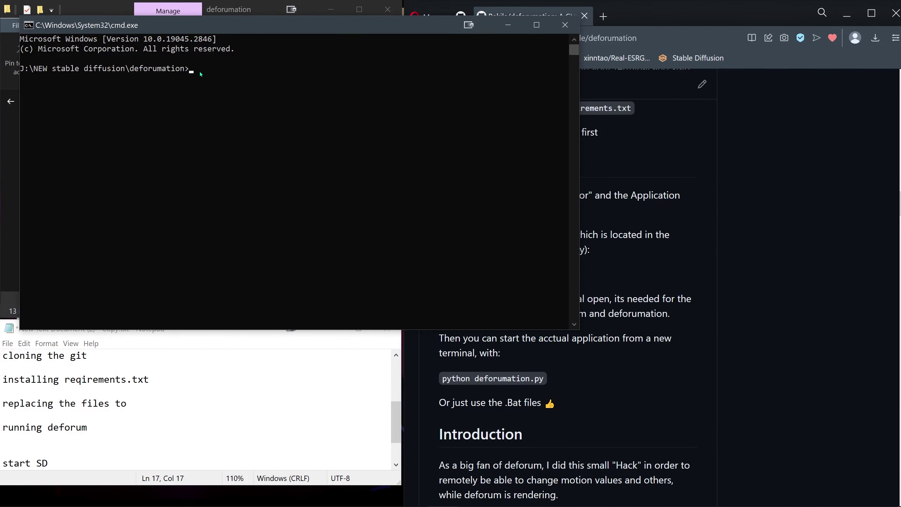
key("ctrl+v")
key("Return")
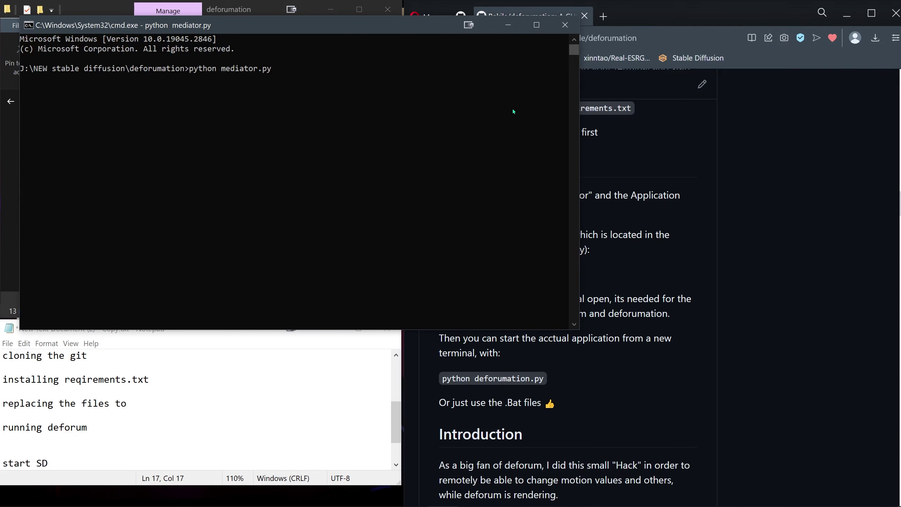
Minimise the mediator console and copy 'python deforumation.py' from the README
left_click(508, 26)
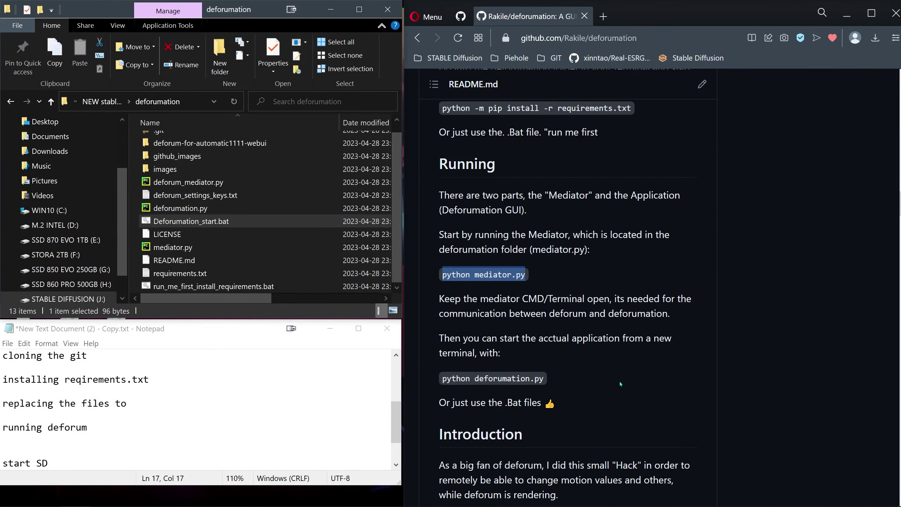
left_click_drag(442, 378, 550, 378)
key("ctrl+c")
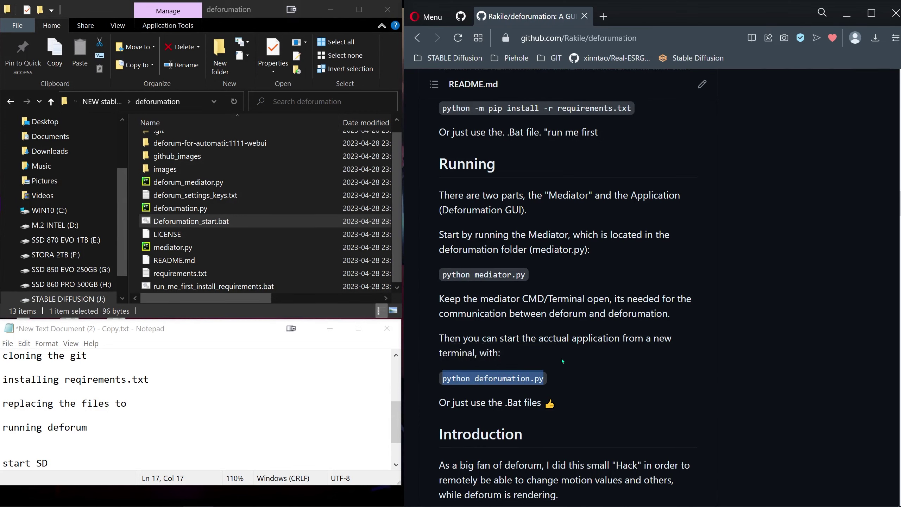
Launch 'python deforumation.py' from a new deforumation console, then close the GUI and console
left_click(183, 103)
left_click(183, 102)
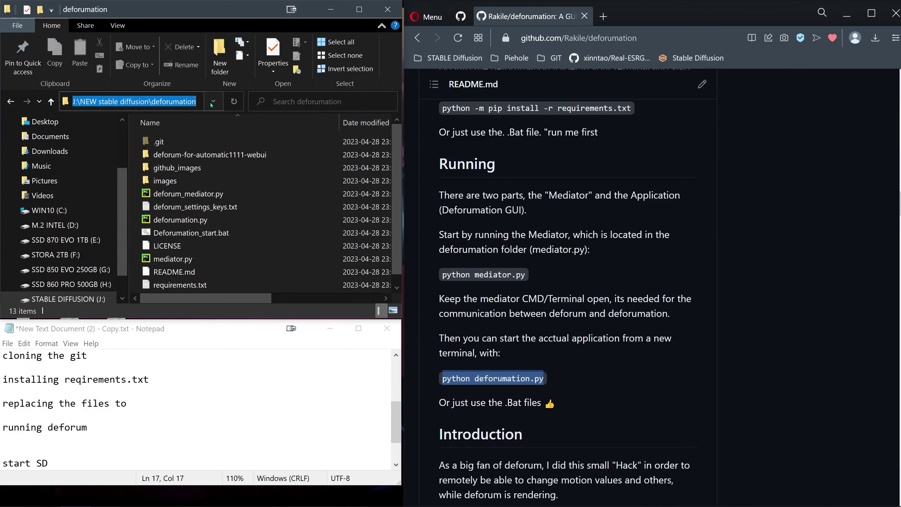
type("cmd")
key("Return")
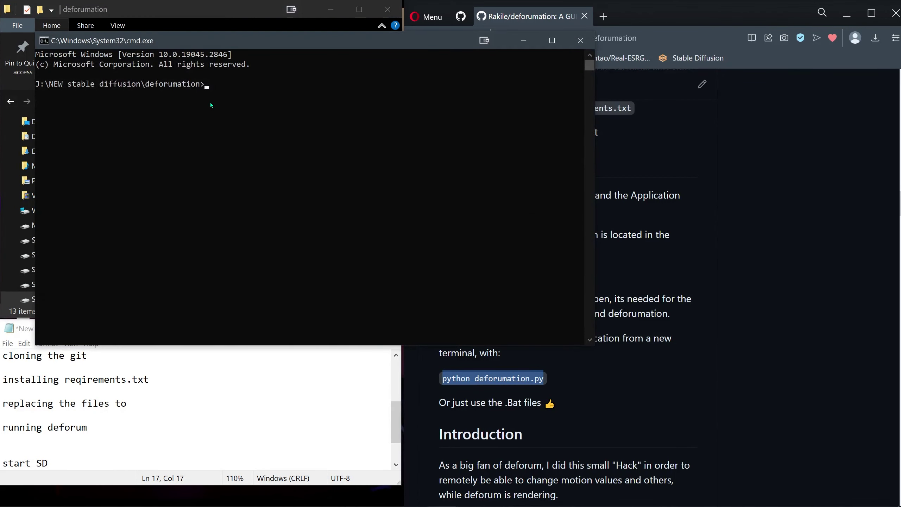
key("ctrl+v")
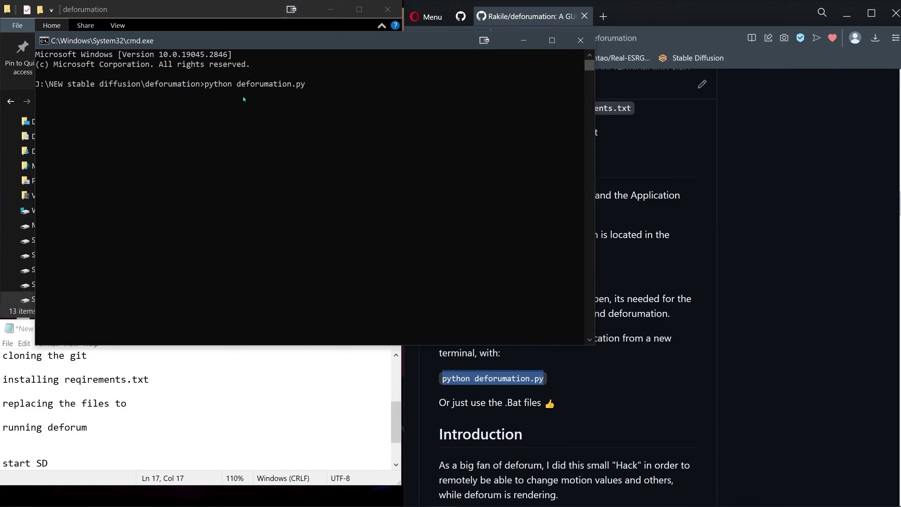
key("Return")
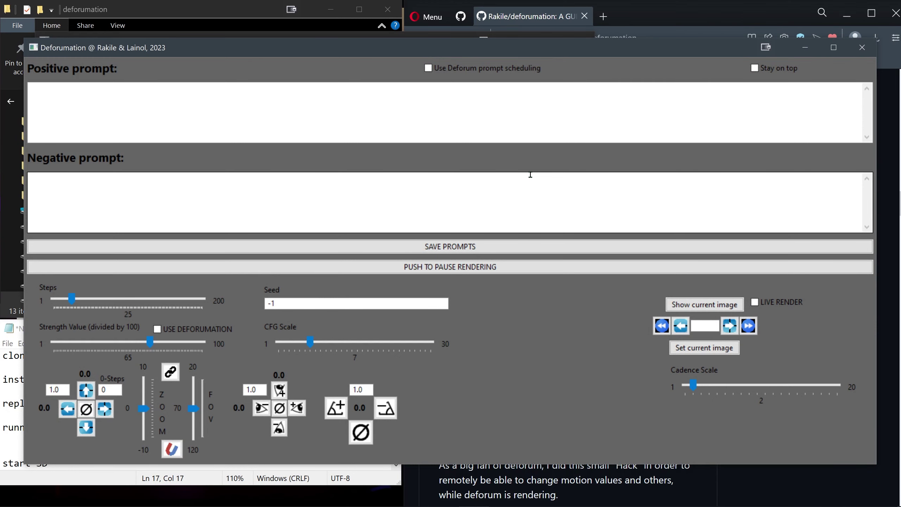
left_click(862, 48)
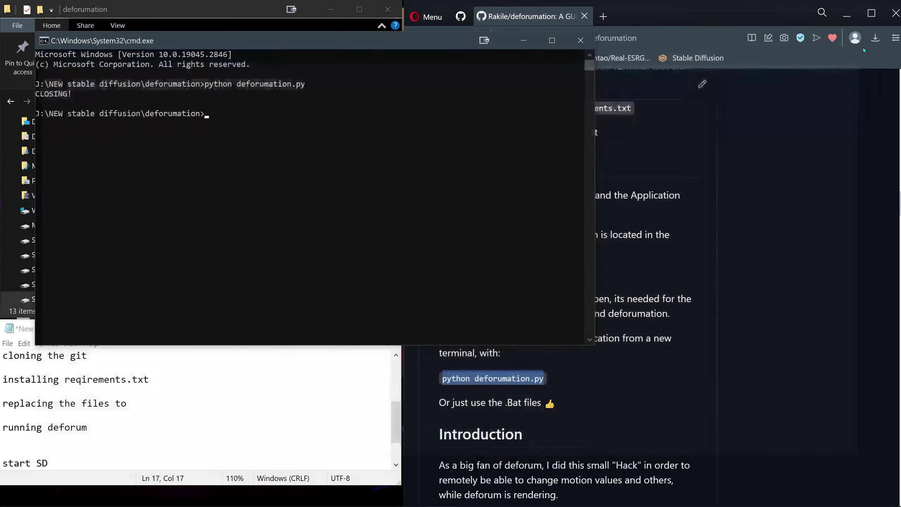
left_click(580, 45)
Start Deforumation from Deforumation_start.bat in the deforumation folder
left_click(304, 224)
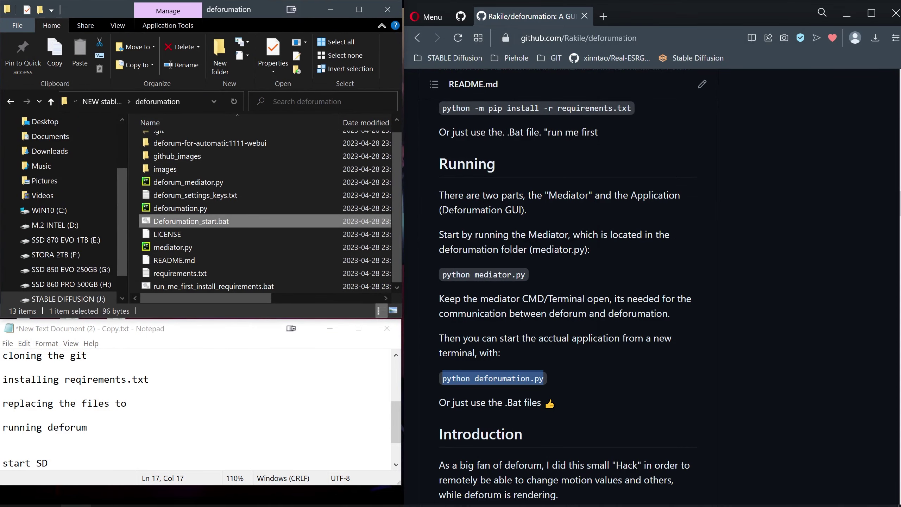
mouse_move(443, 494)
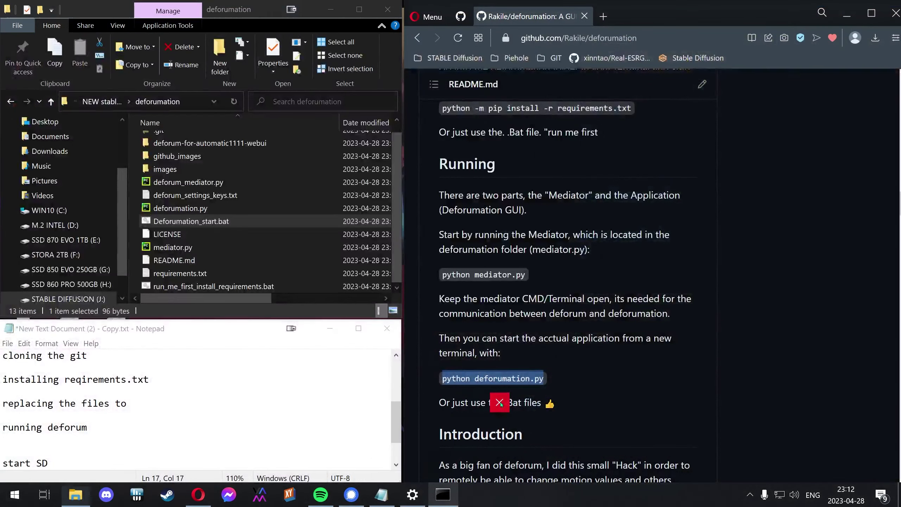
left_click(191, 232)
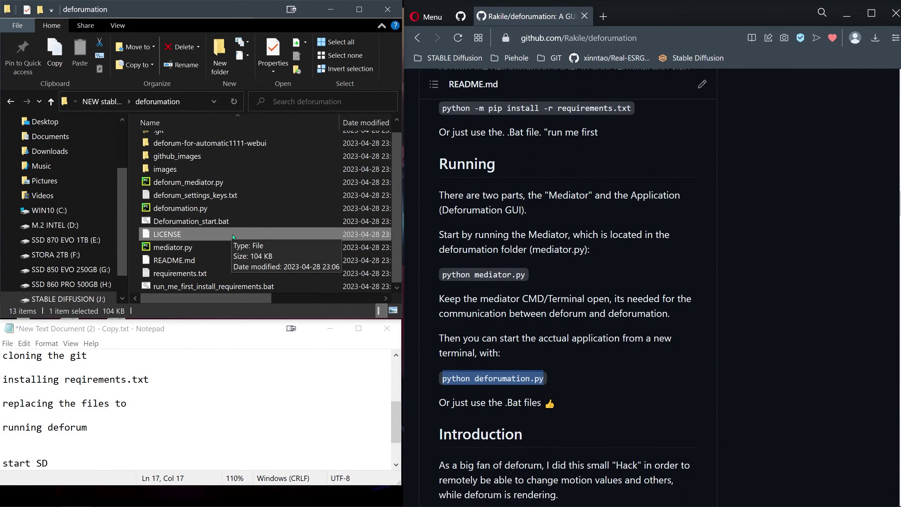
double_click(201, 220)
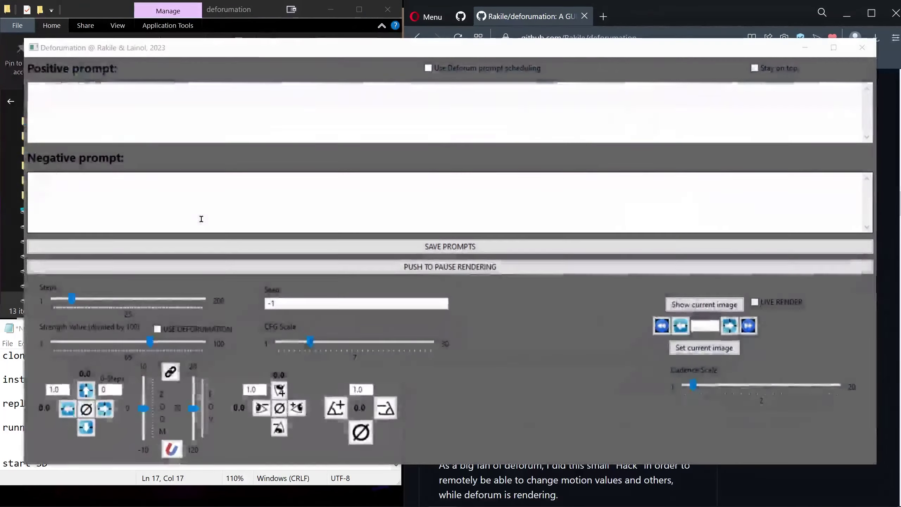
Shrink the Deforumation window slightly, then minimise it and the python consoles
mouse_move(429, 494)
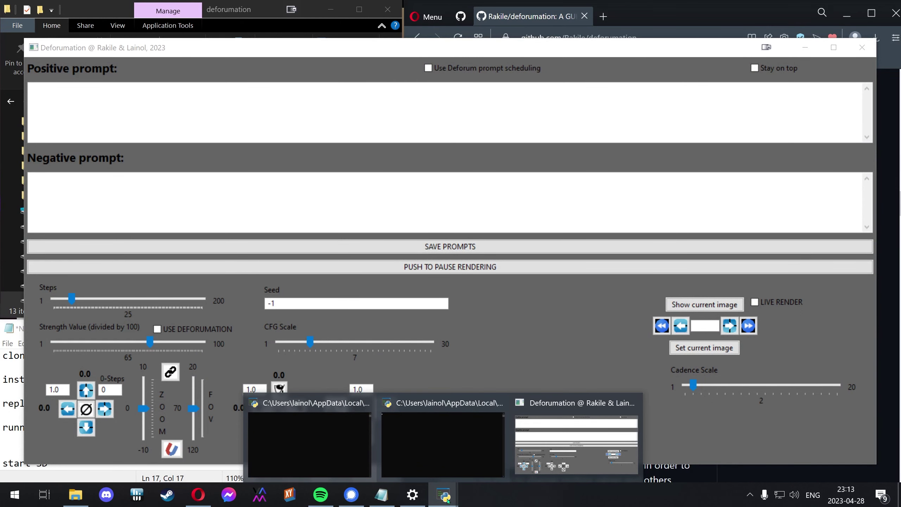
mouse_move(314, 443)
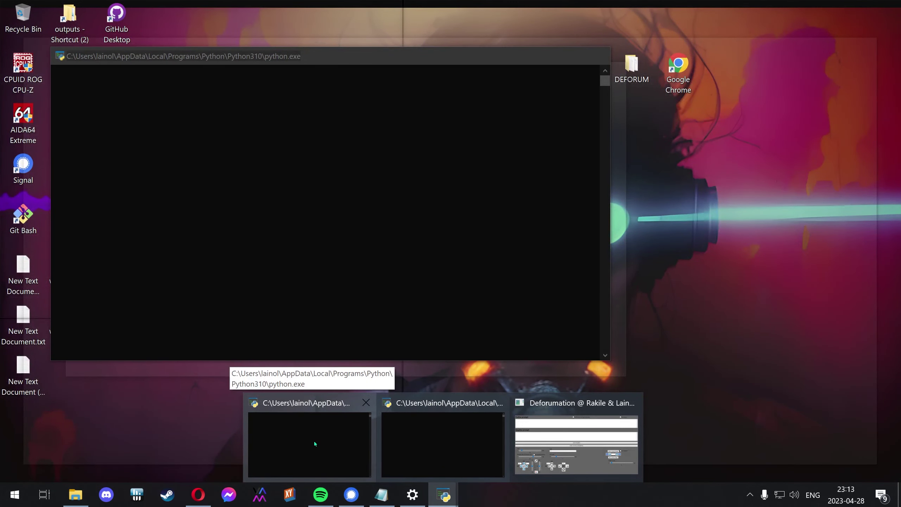
mouse_move(438, 441)
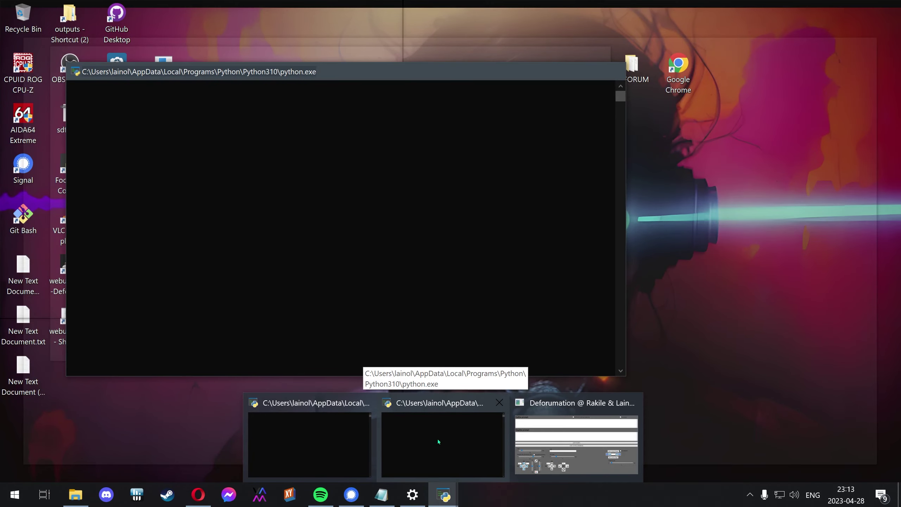
mouse_move(581, 437)
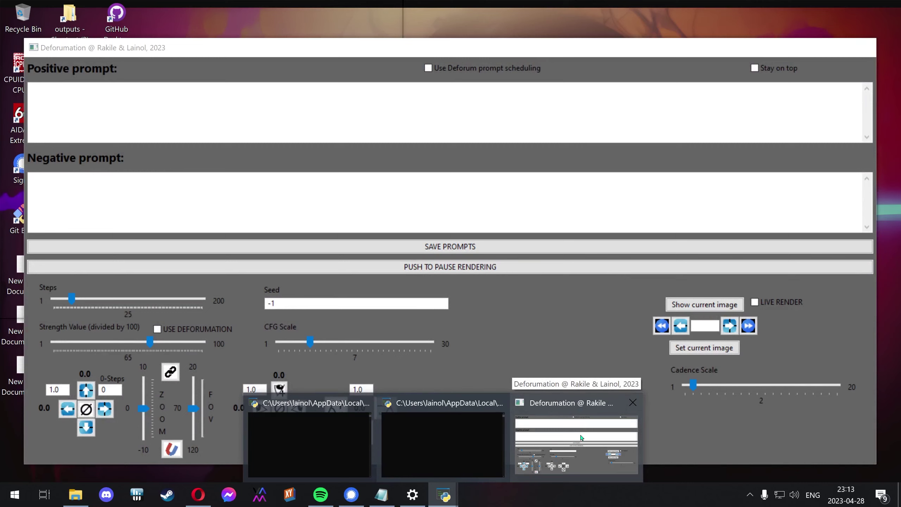
left_click(582, 425)
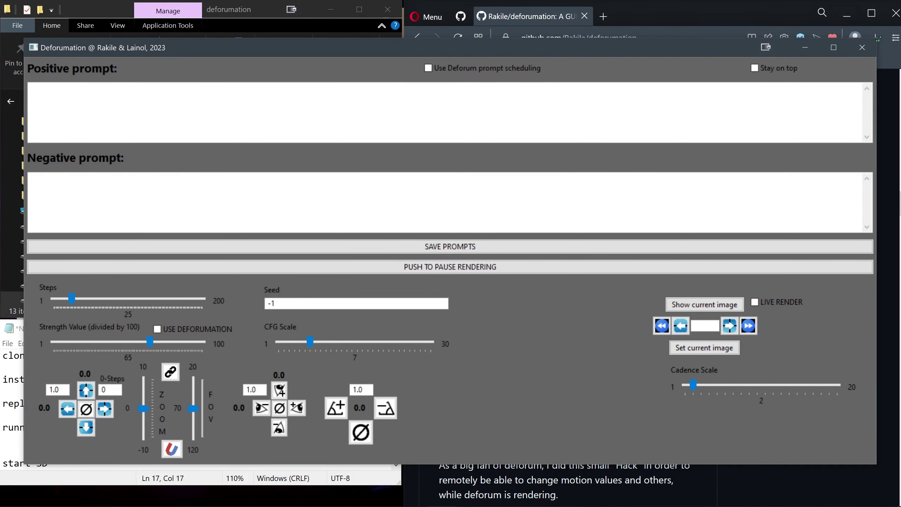
left_click_drag(877, 39, 860, 47)
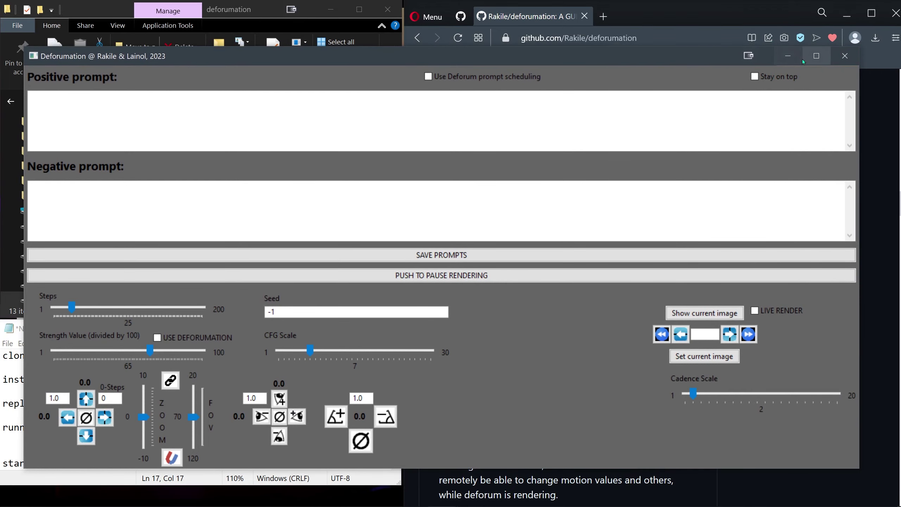
left_click(789, 56)
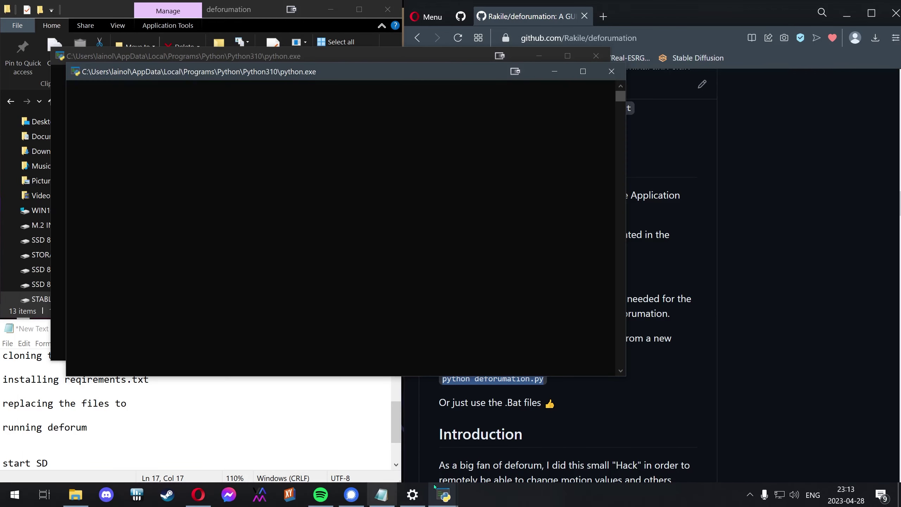
left_click(554, 72)
Minimise the last python console and launch webui-user.bat from stable-diffusion-webui
left_click(539, 56)
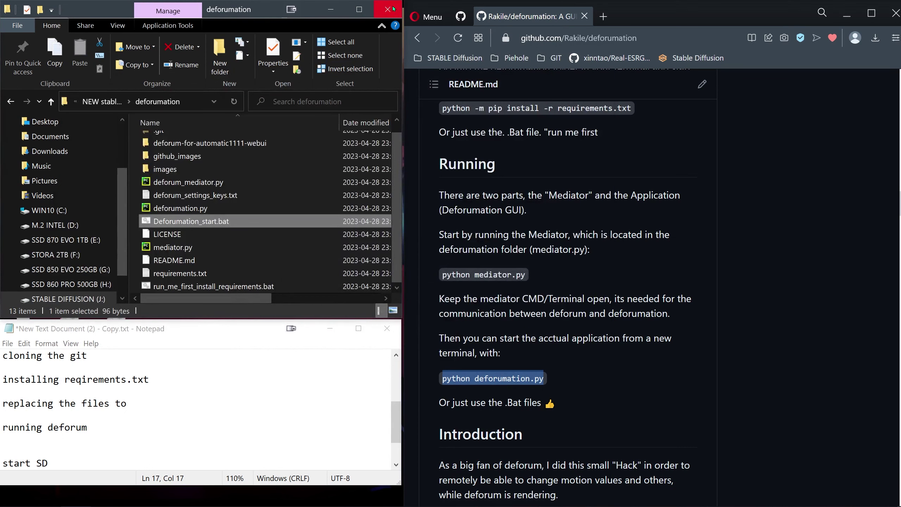
left_click(102, 101)
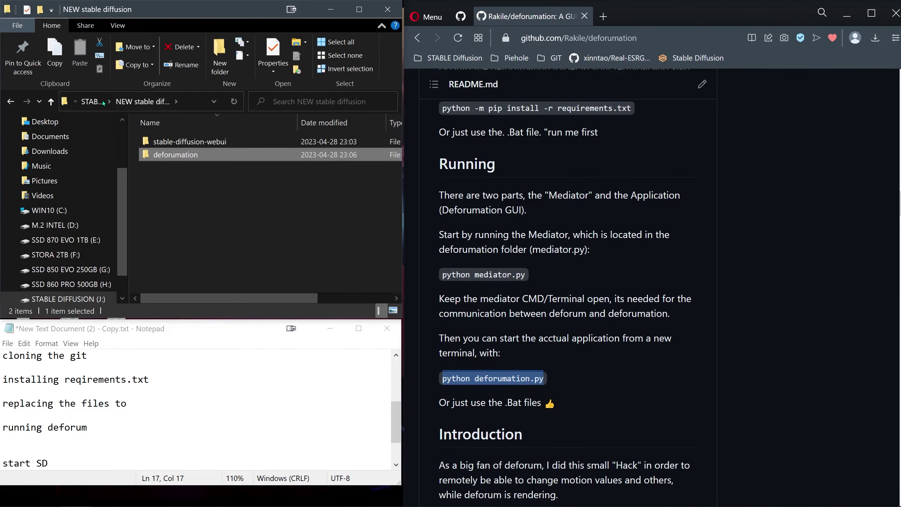
double_click(195, 142)
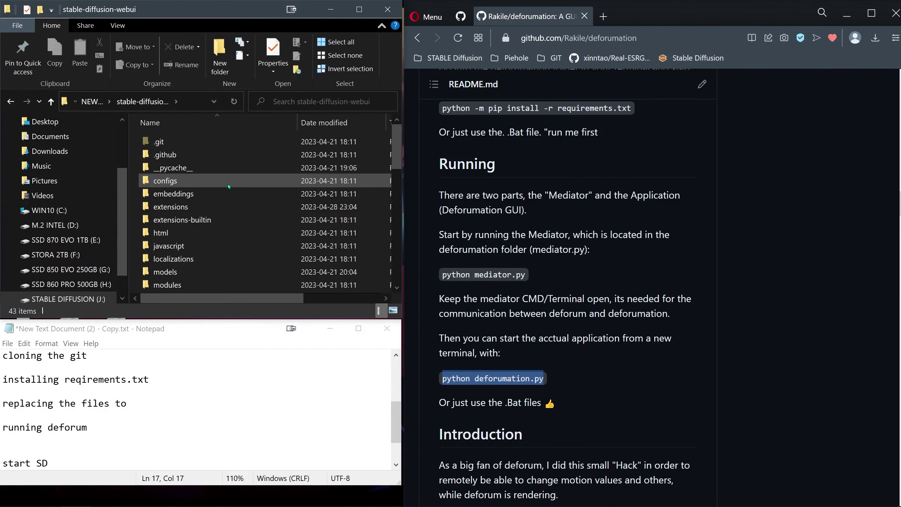
scroll(241, 234, "down", 10)
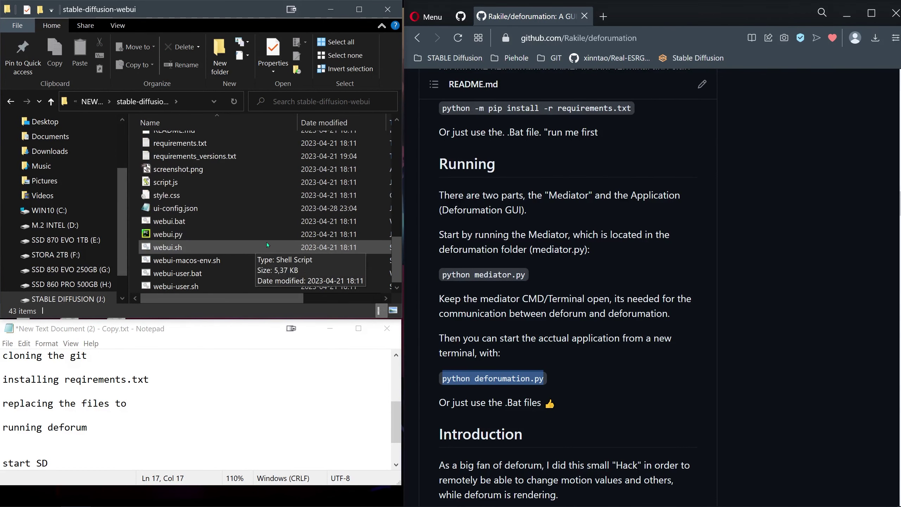
double_click(177, 273)
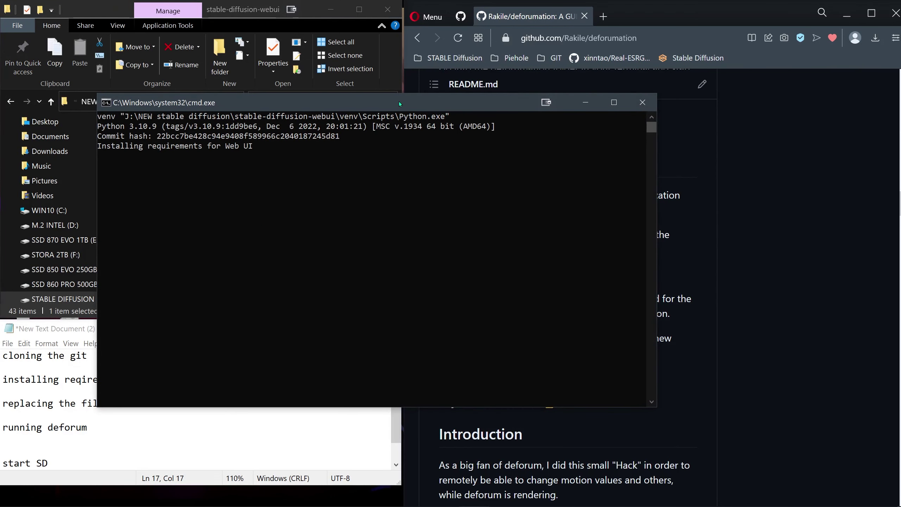
Move and resize the web UI console to the top-left, minimising Explorer and Notepad
left_click_drag(401, 98, 322, 23)
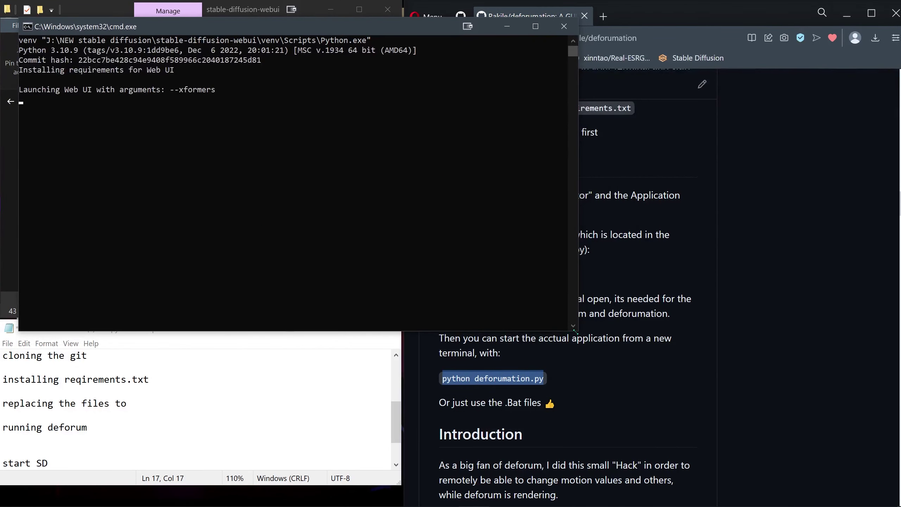
left_click_drag(575, 331, 376, 230)
left_click_drag(210, 34, 220, 49)
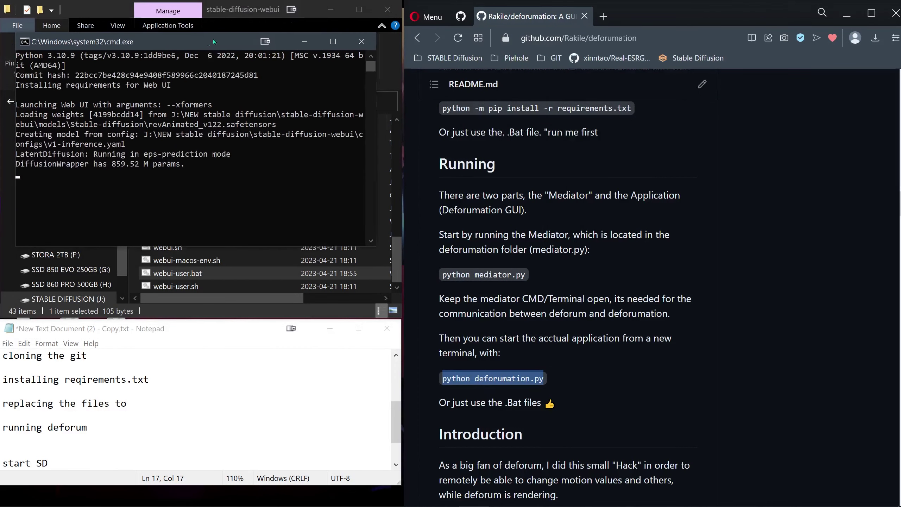
left_click(331, 10)
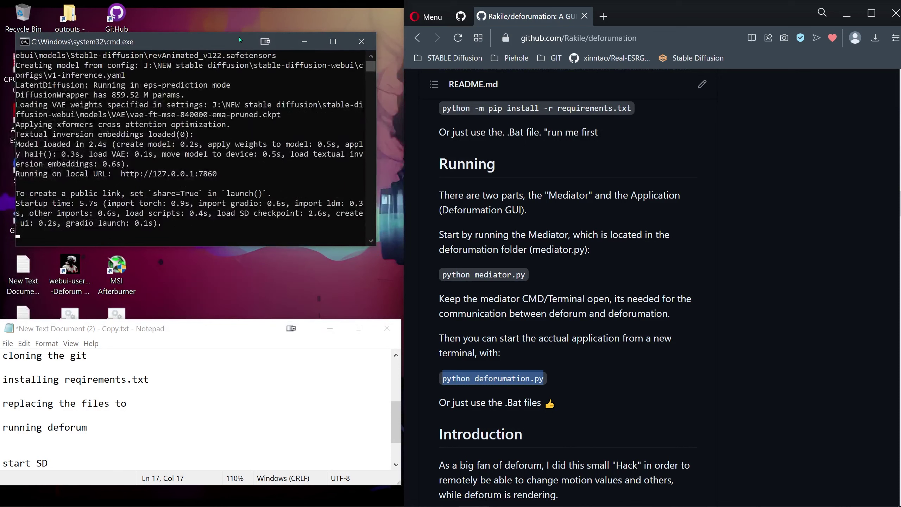
left_click_drag(234, 40, 209, 9)
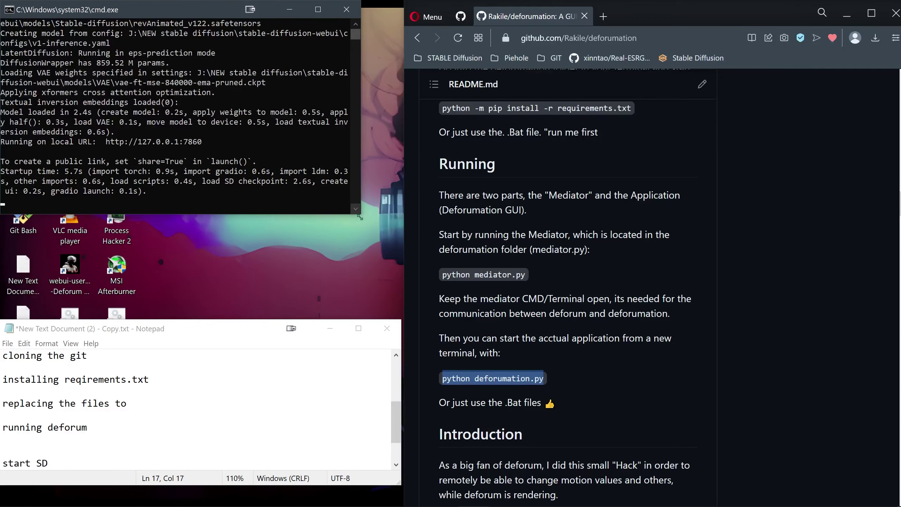
left_click_drag(360, 216, 399, 311)
left_click(330, 329)
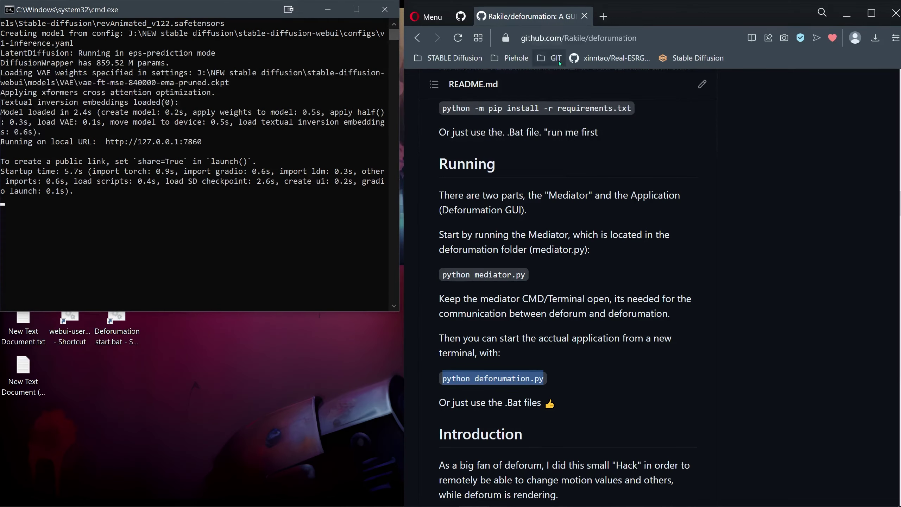
left_click(631, 18)
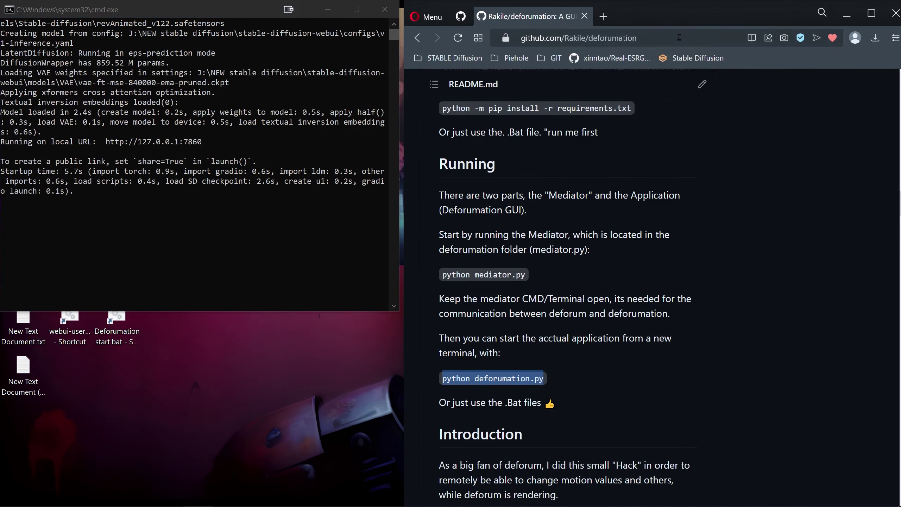
left_click(199, 145)
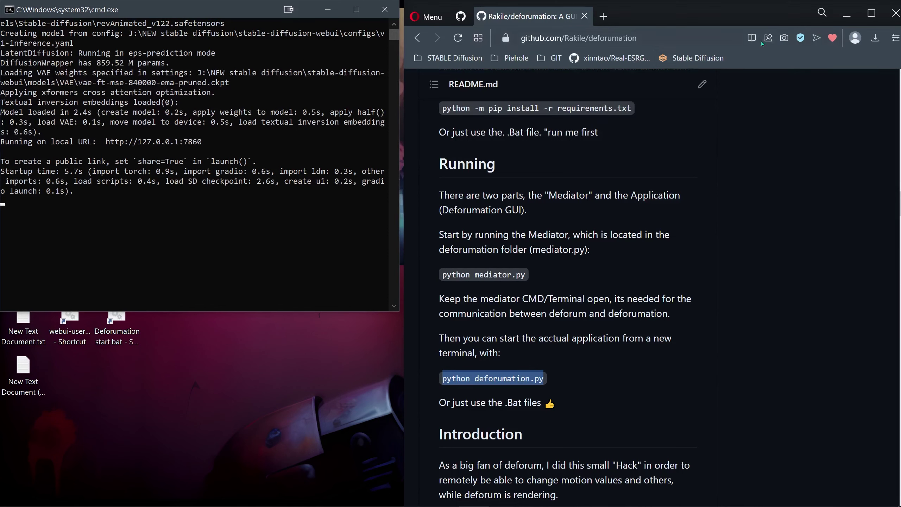
left_click(693, 58)
Open the Deforum tab and scroll to its Run settings (Euler a, 25 steps, 512×512)
left_click_drag(646, 23, 641, 24)
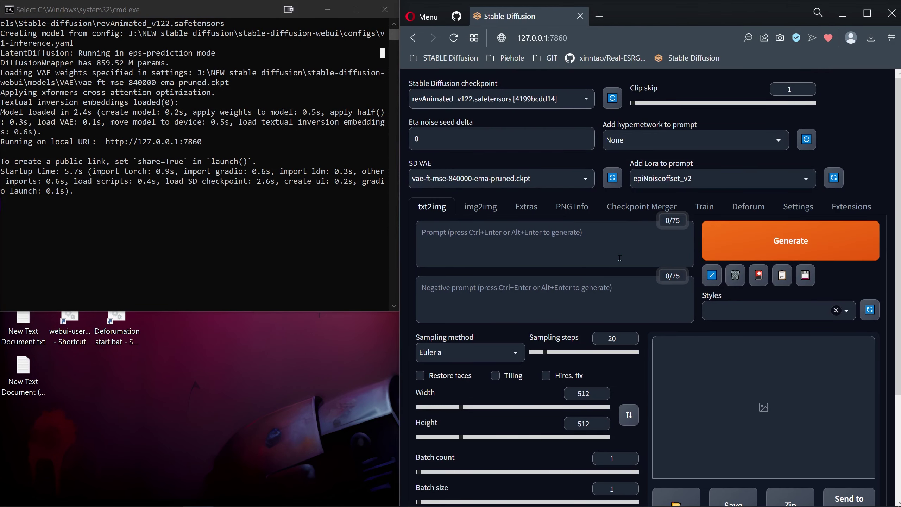
left_click(747, 209)
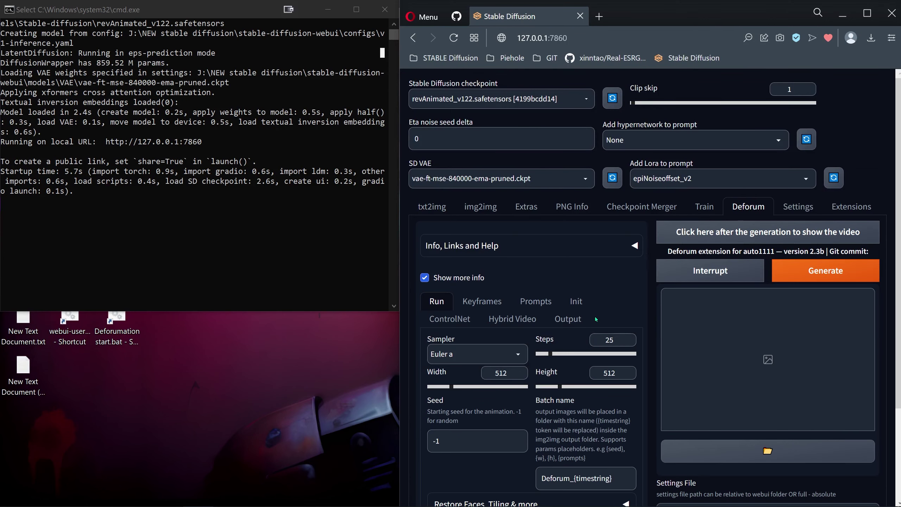
scroll(585, 309, "down", 2)
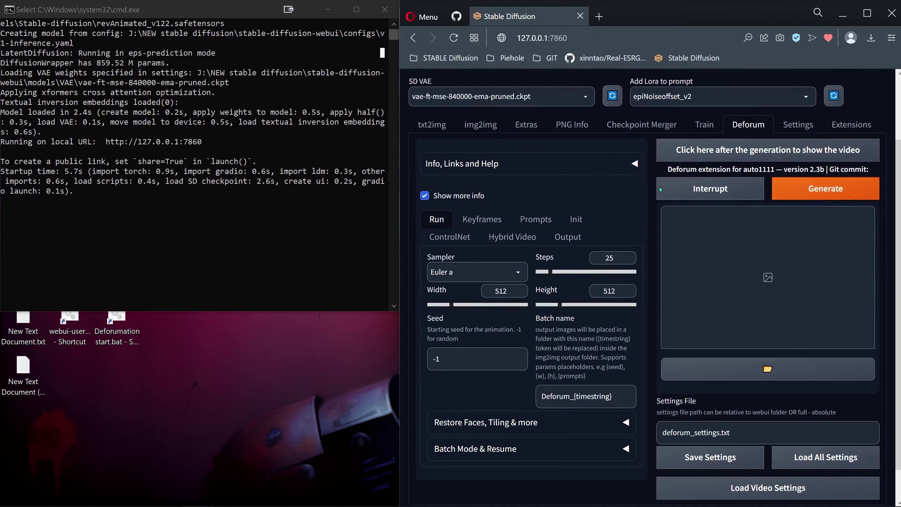
mouse_move(475, 502)
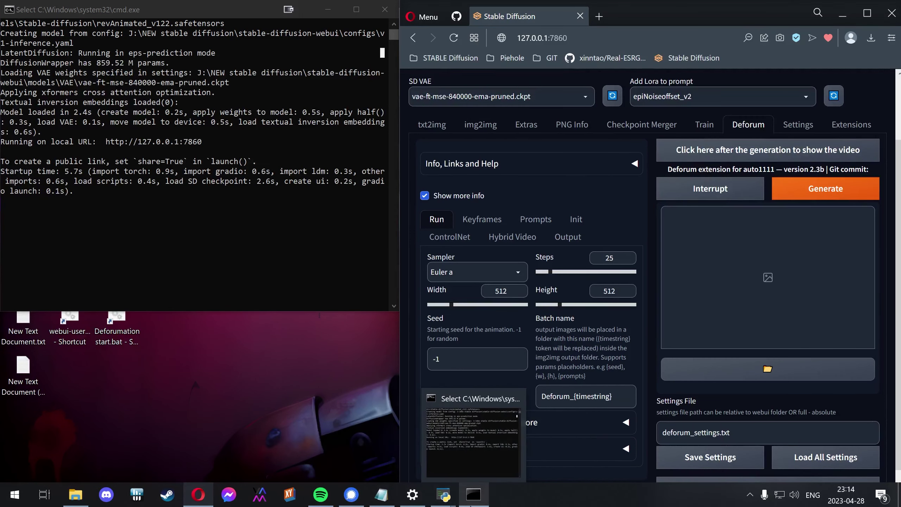
Position the Deforumation window and open New Text Document.txt holding the prompts in Notepad
mouse_move(443, 495)
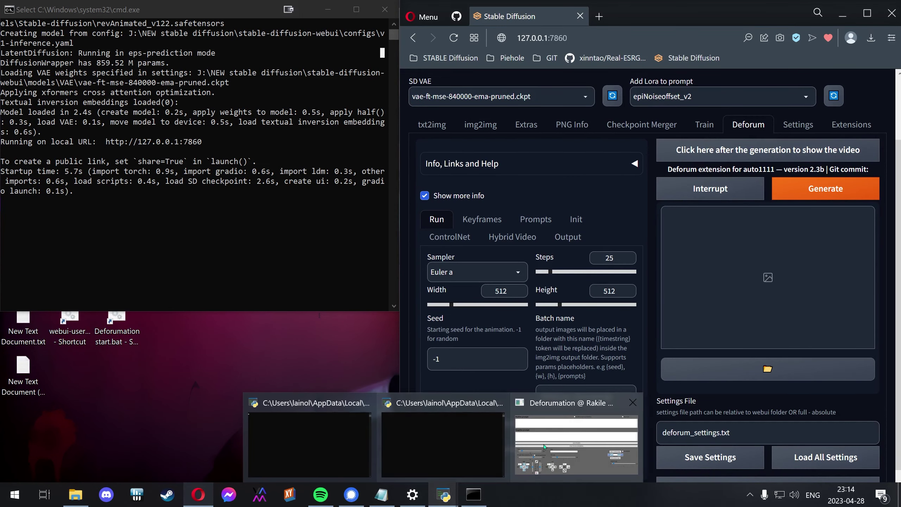
left_click(559, 429)
left_click(269, 132)
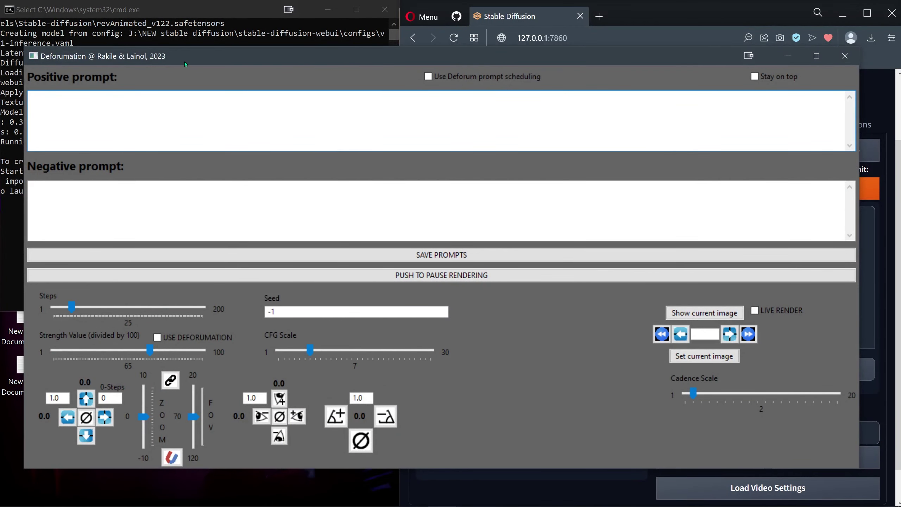
left_click_drag(254, 55, 442, 69)
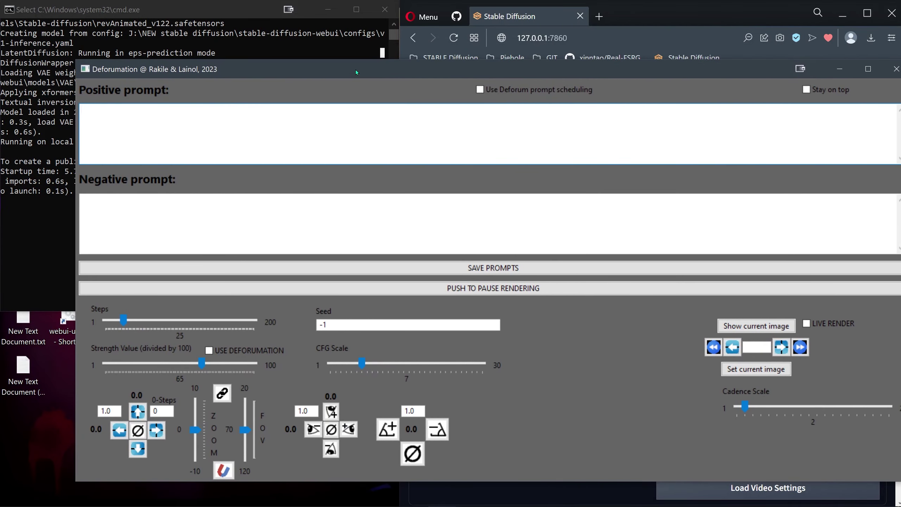
left_click_drag(355, 69, 394, 79)
left_click(23, 360)
double_click(23, 361)
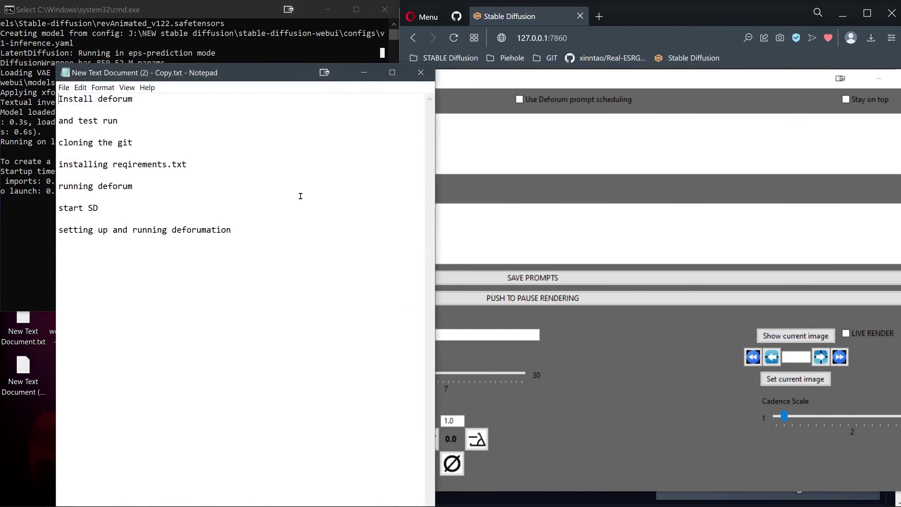
left_click(420, 72)
double_click(23, 325)
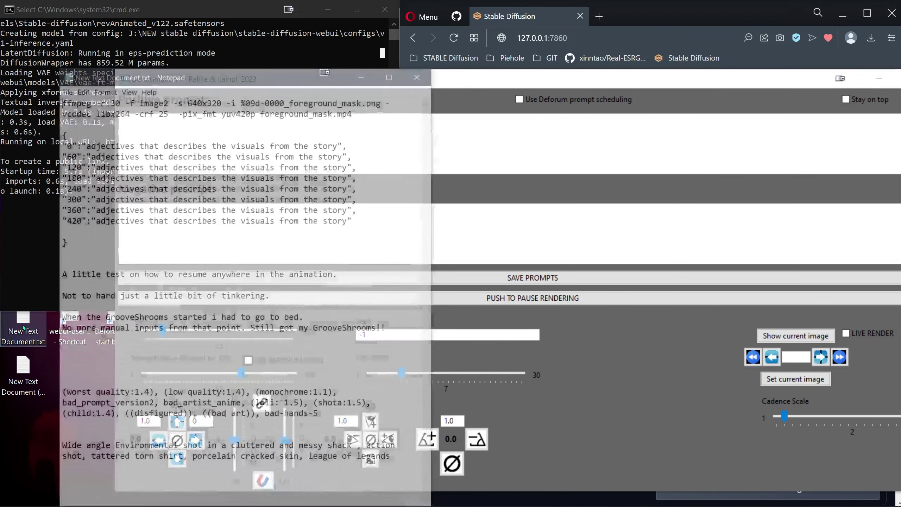
Copy the low-quality exclusion terms from the notes into Deforumation's Negative prompt box
left_click(316, 367)
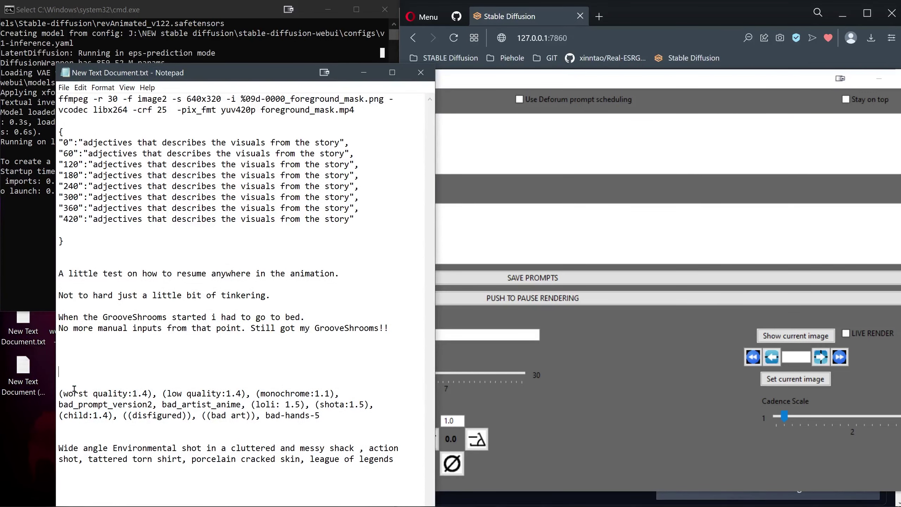
left_click_drag(59, 392, 342, 412)
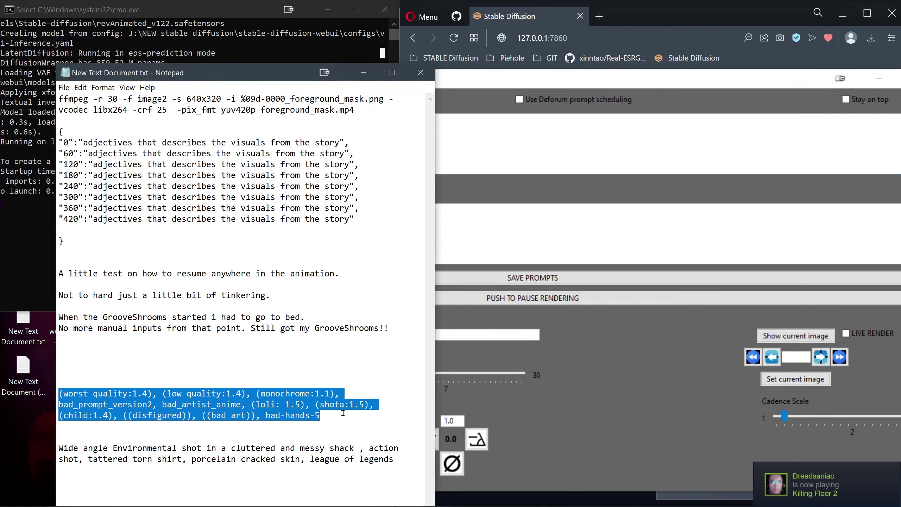
key("ctrl+c")
left_click(461, 234)
key("ctrl+v")
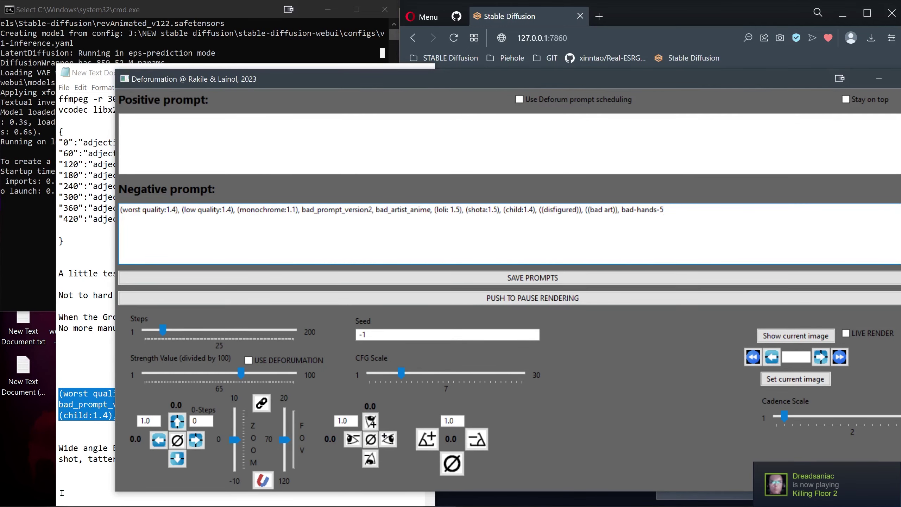
Paste the 'Wide angle Environmental shot in a cluttered and messy shack' text into Positive prompt
left_click(93, 459)
left_click_drag(393, 461, 57, 449)
key("ctrl+c")
left_click(528, 127)
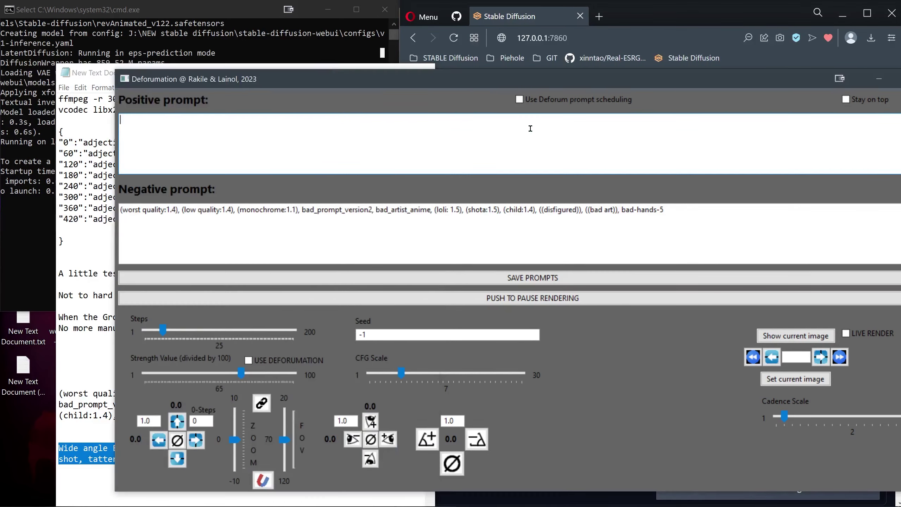
key("ctrl+v")
left_click_drag(111, 70, 34, 72)
left_click(109, 74)
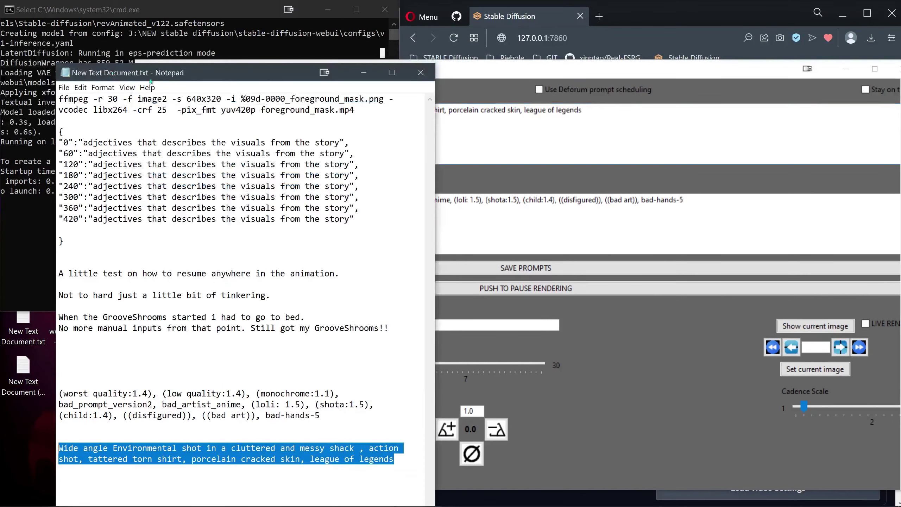
left_click_drag(548, 74, 437, 46)
left_click_drag(806, 361, 861, 365)
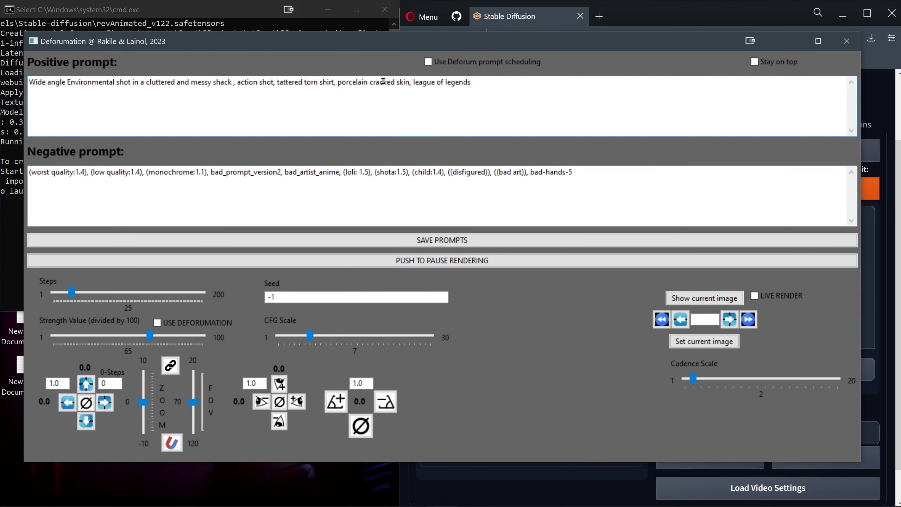
Toggle Deforumation's stay-on-top option off and enter the camera pan step value 0.4
left_click(784, 63)
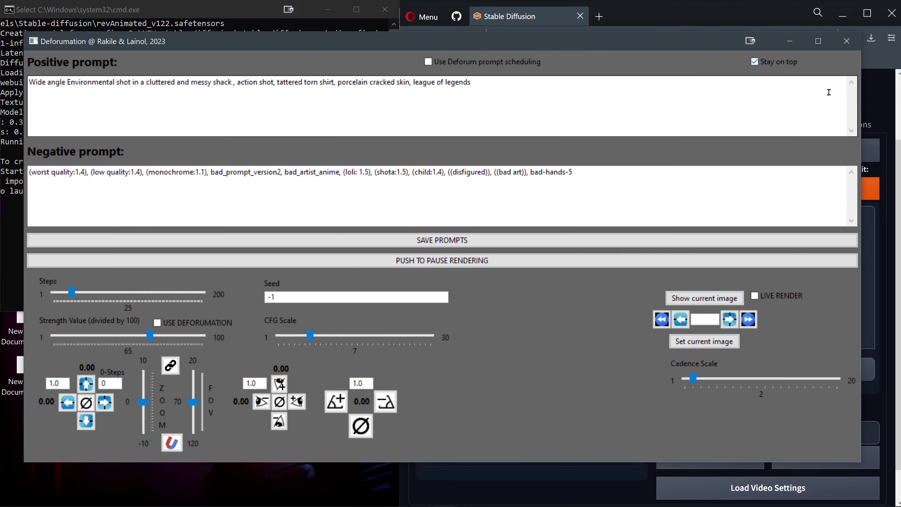
left_click(775, 63)
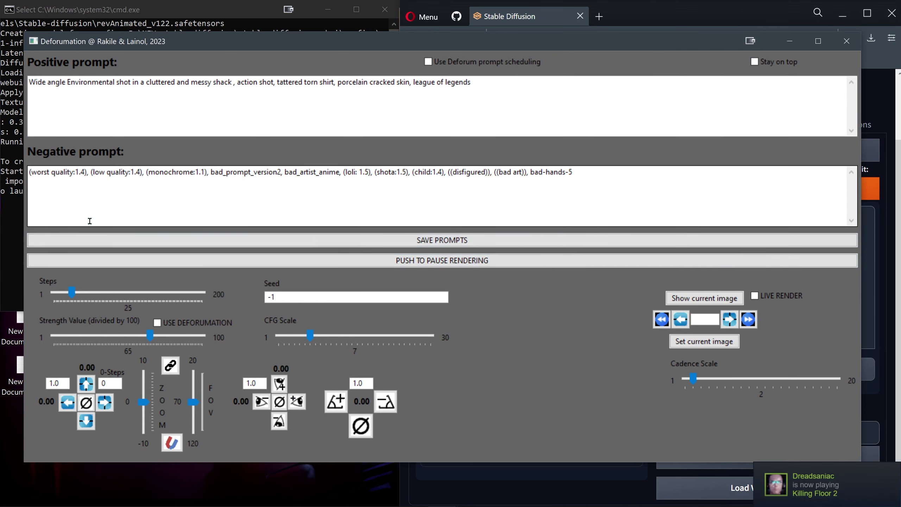
left_click(70, 383)
double_click(65, 384)
type("0.2")
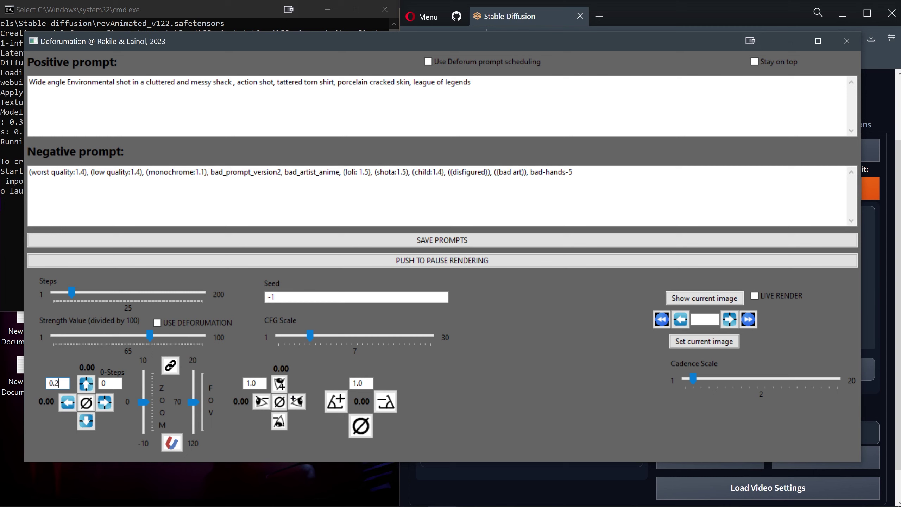
left_click_drag(62, 383, 37, 383)
key("ctrl+c")
Set the look-around step to 0.2 and the roll step to 0.1
left_click_drag(264, 383, 230, 387)
key("ctrl+v")
left_click(63, 383)
key("BackSpace")
left_click(265, 383)
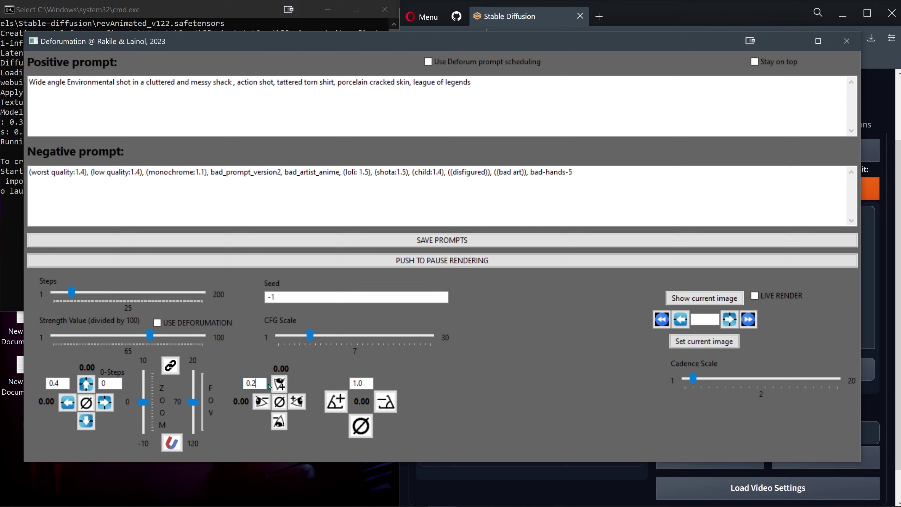
double_click(360, 382)
type("0.")
Save the shack and negative prompts, then narrow Deforumation so the browser shows beside it
left_click(514, 239)
left_click_drag(564, 40, 555, 82)
left_click_drag(835, 199, 399, 247)
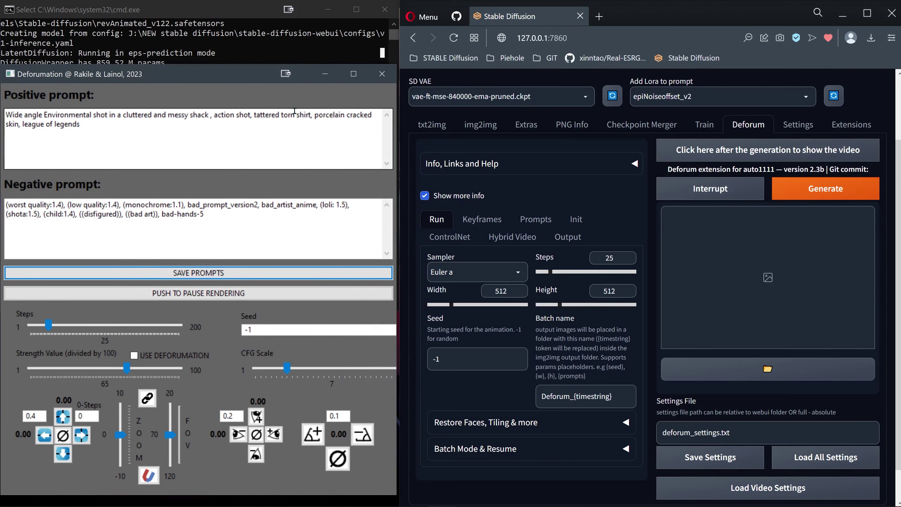
left_click_drag(243, 75, 243, 61)
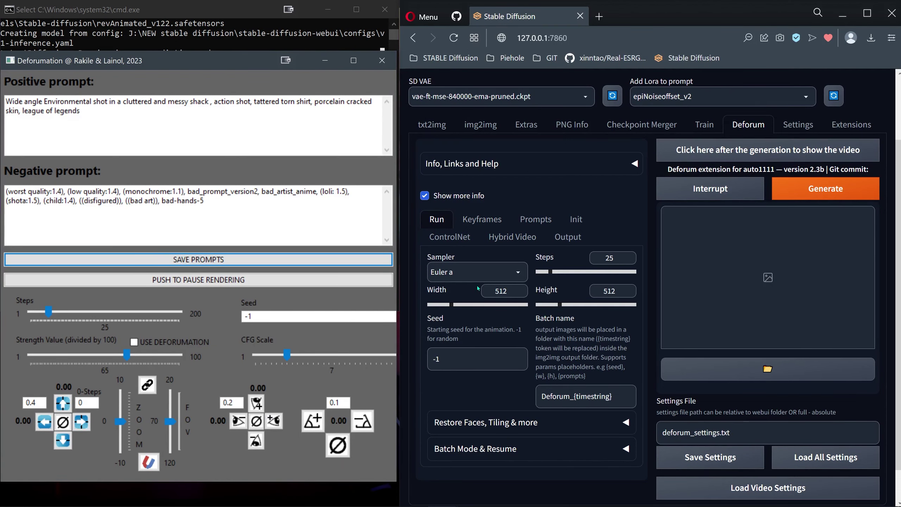
Choose 3D animation mode on Deforum's Keyframes tab and rearrange the Deforumation and console windows
left_click(471, 221)
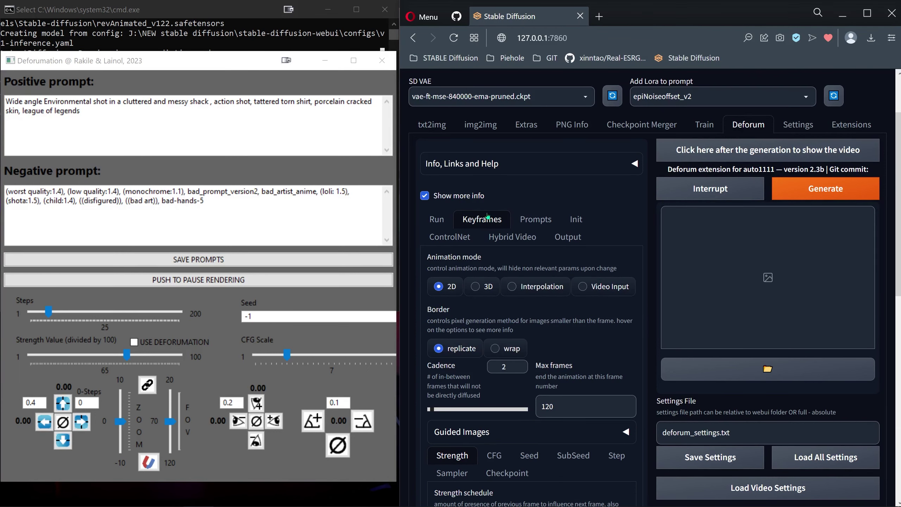
left_click(477, 288)
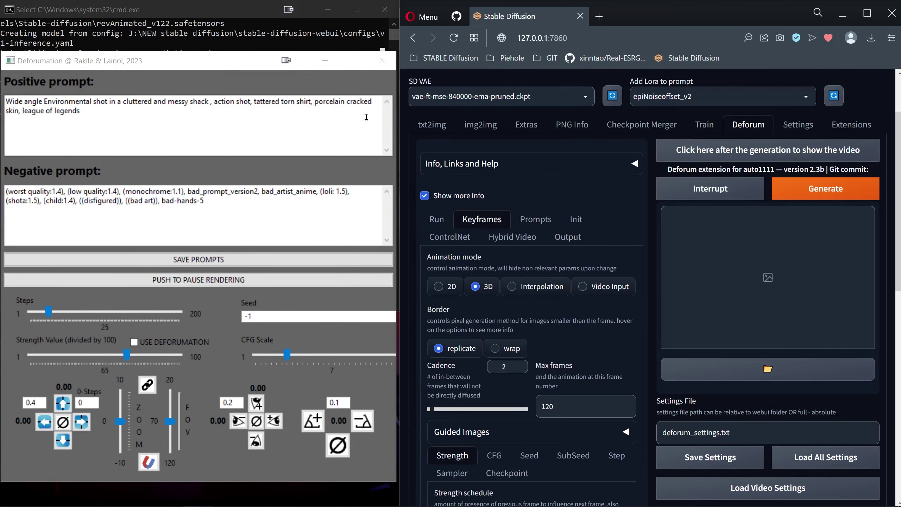
left_click_drag(202, 64, 207, 357)
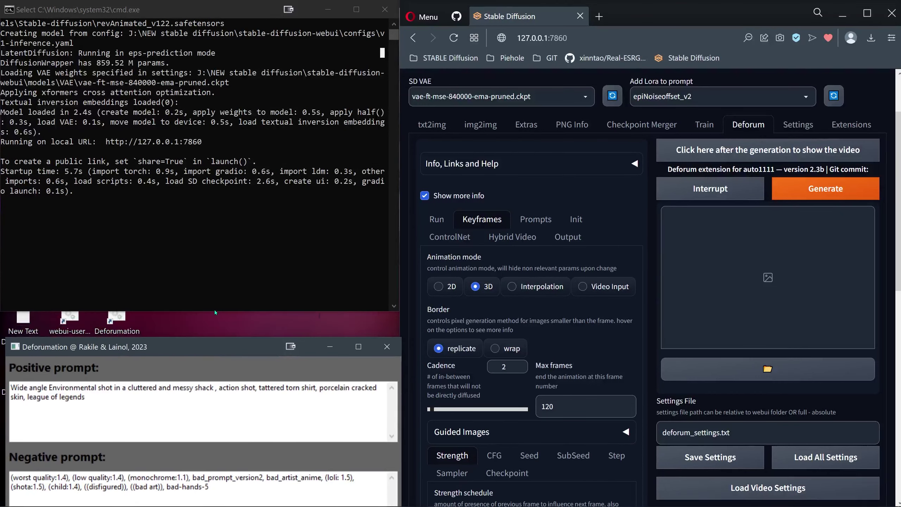
left_click_drag(215, 312, 208, 256)
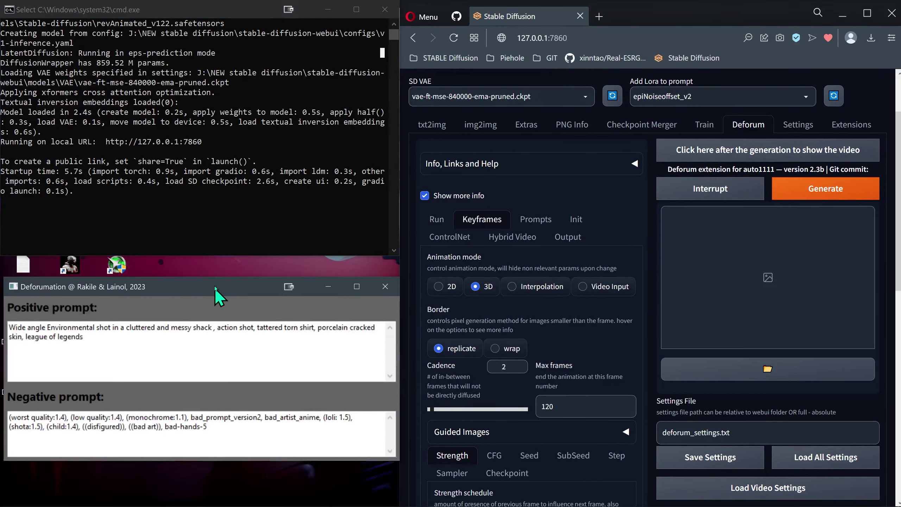
left_click_drag(216, 285, 211, 280)
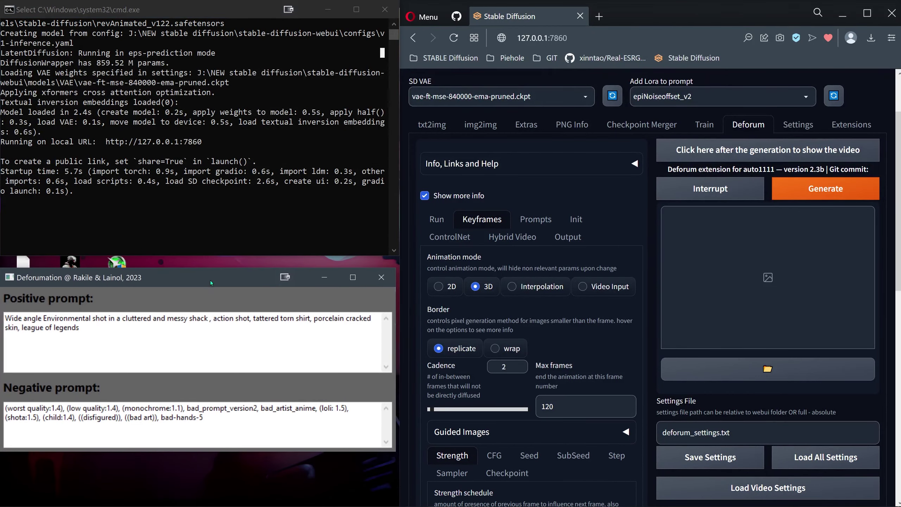
left_click(7, 317)
Start generating the 3D Deforum animation and resume the paused console output
left_click(833, 189)
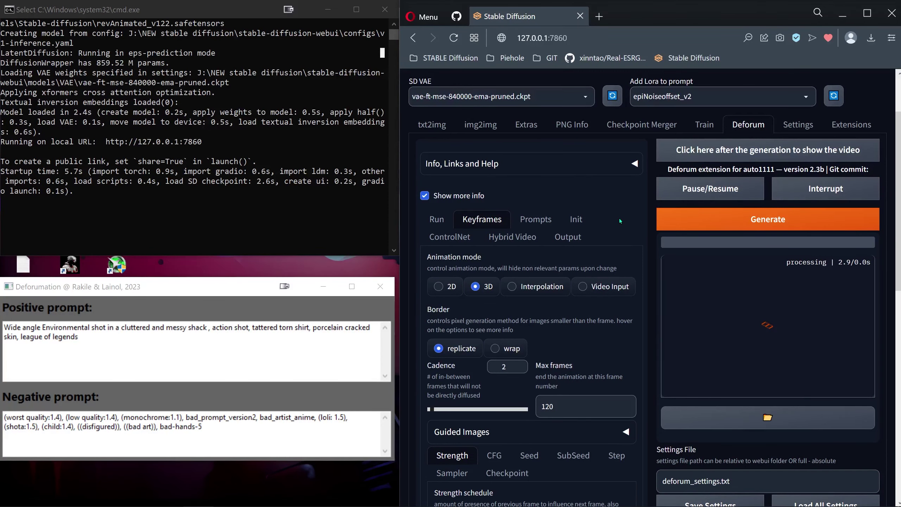
left_click(272, 203)
key("Escape")
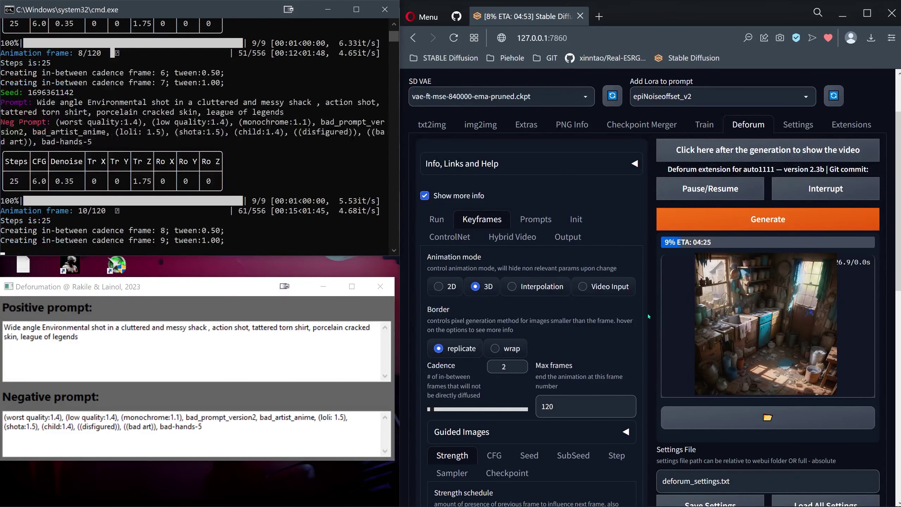
Enlarge the Deforumation window at the top of the screen and raise its live zoom to 3
left_click_drag(206, 287, 214, 288)
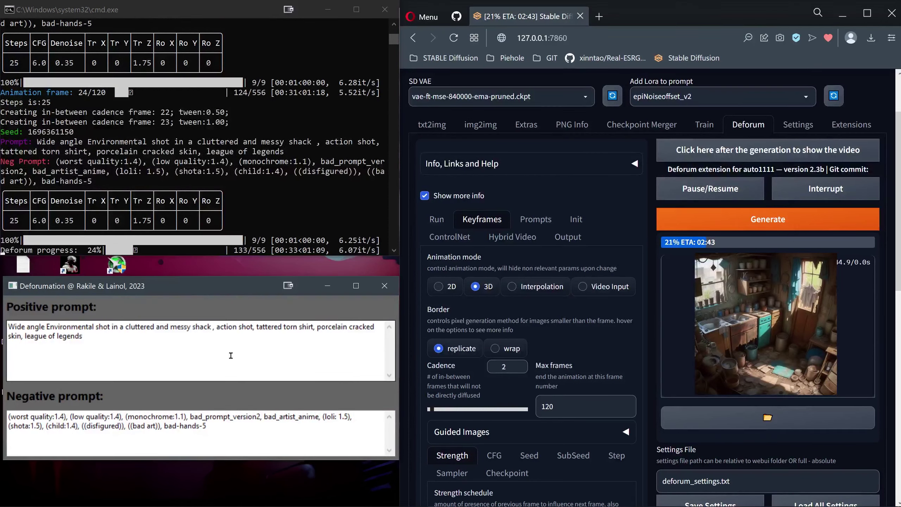
left_click_drag(229, 286, 242, 23)
left_click_drag(411, 197, 406, 504)
left_click_drag(135, 384, 135, 375)
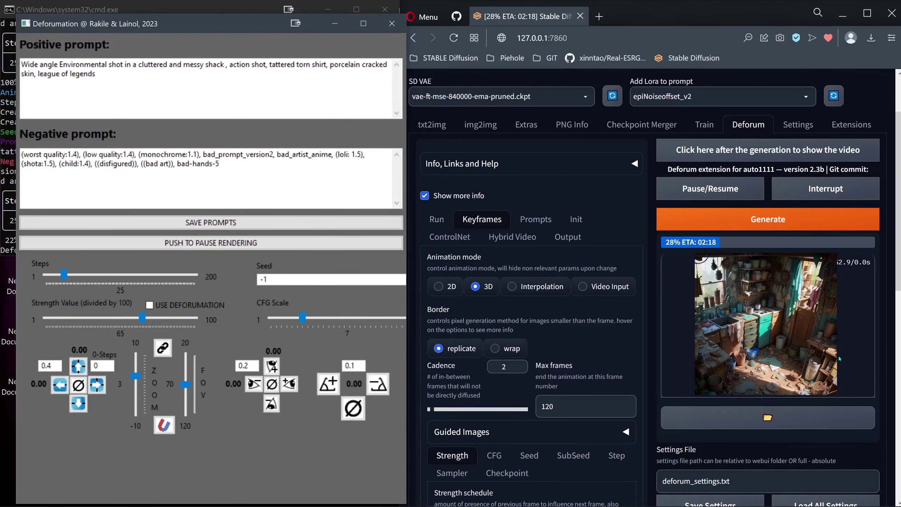
Watch the live render preview in the browser and raise the render strength to 86
left_click(868, 342)
scroll(826, 344, "up", 1)
scroll(827, 346, "down", 2)
key("alt")
scroll(823, 308, "up", 6)
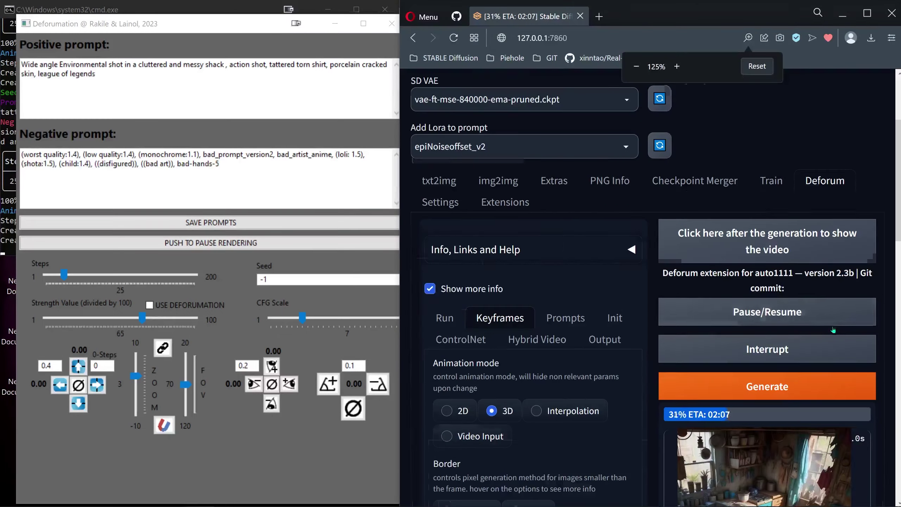
scroll(834, 328, "down", 5)
scroll(812, 338, "down", 10)
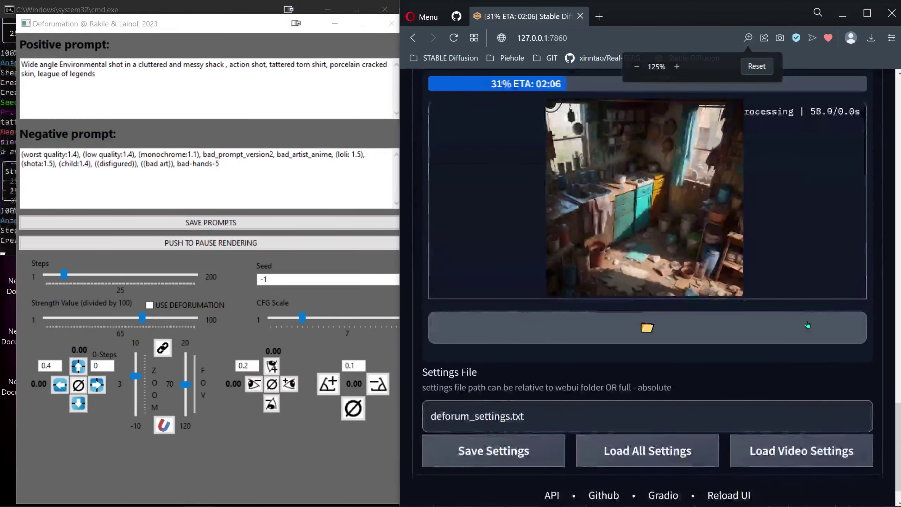
scroll(812, 260, "up", 1)
scroll(812, 262, "up", 1)
scroll(811, 259, "down", 4)
scroll(853, 303, "up", 1)
scroll(851, 300, "down", 1)
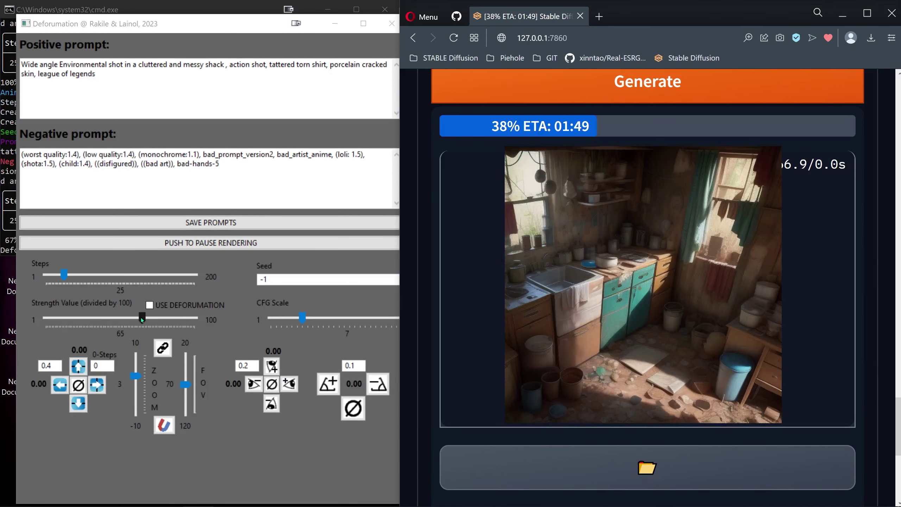
left_click_drag(141, 317, 173, 320)
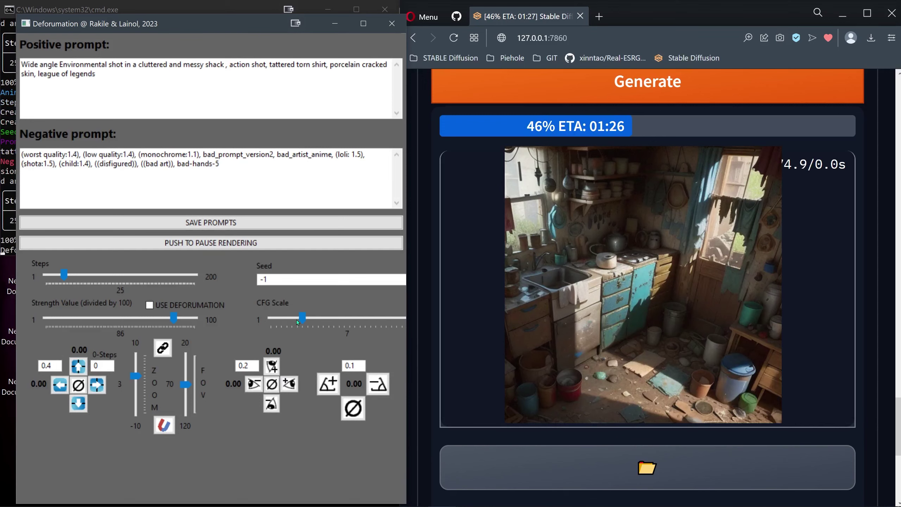
left_click_drag(302, 319, 303, 319)
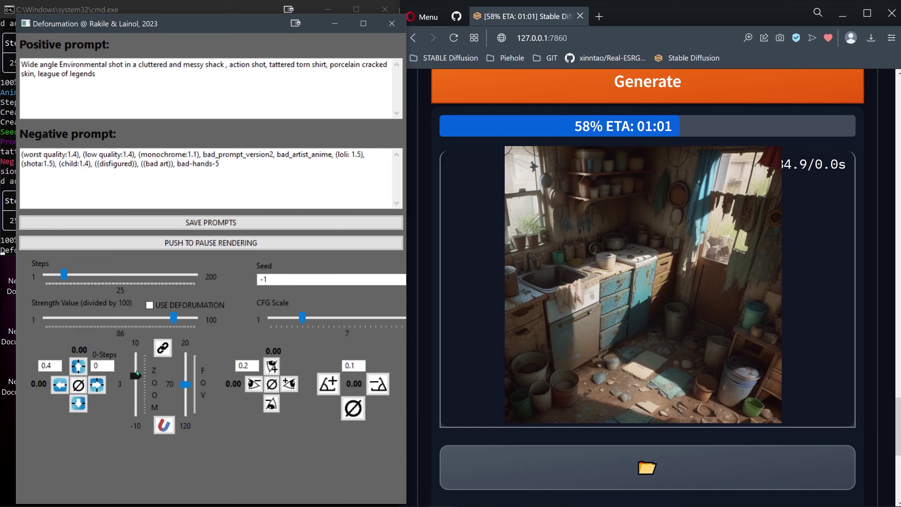
Set the camera pan to 1.60, return zoom to 0 and turn the view to 0.40
left_click(60, 386)
left_click(60, 386)
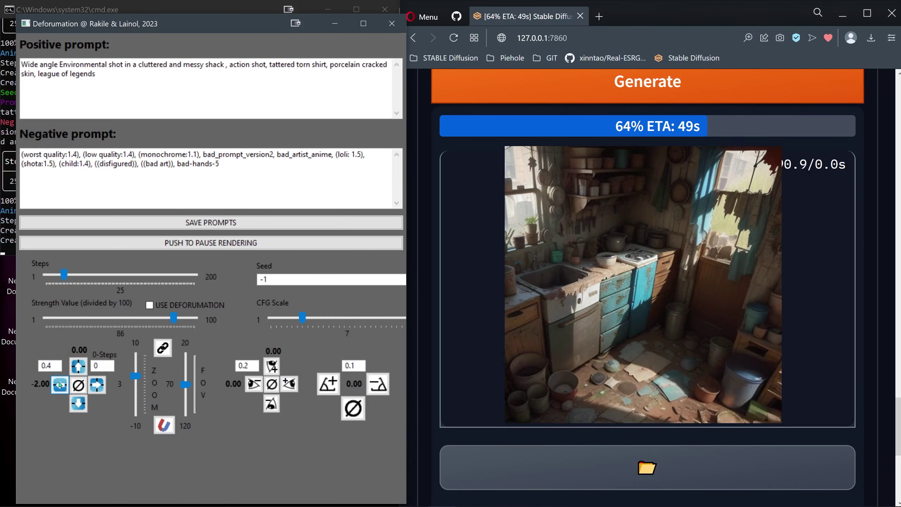
left_click(60, 384)
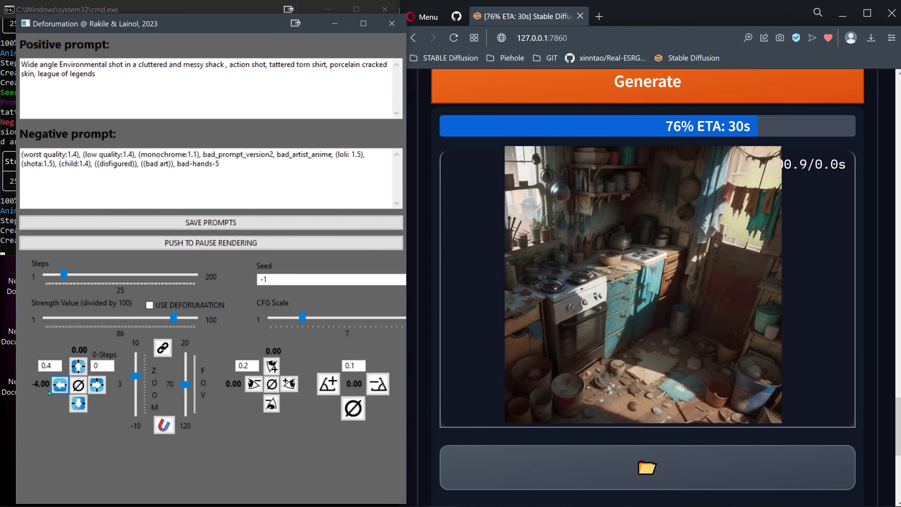
left_click(98, 391)
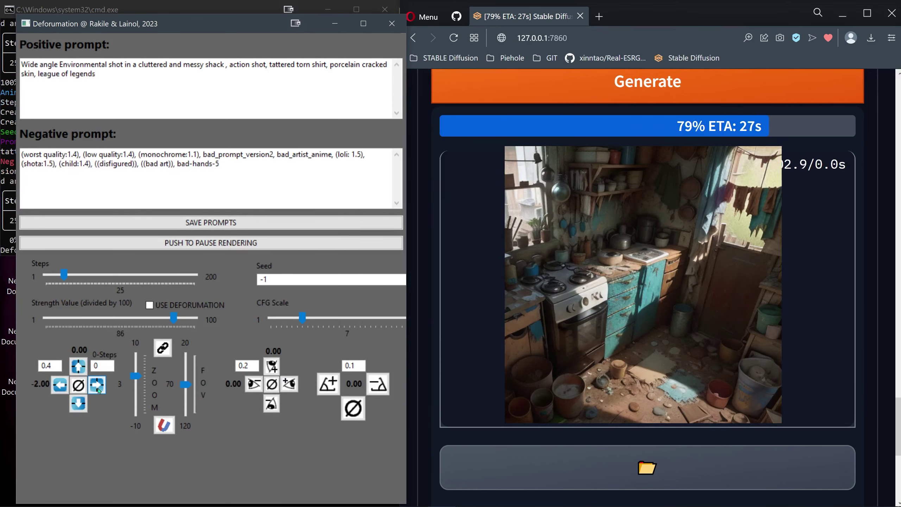
left_click(98, 391)
left_click(98, 391)
left_click(98, 391)
left_click(98, 391)
left_click(98, 391)
left_click(98, 391)
left_click(99, 390)
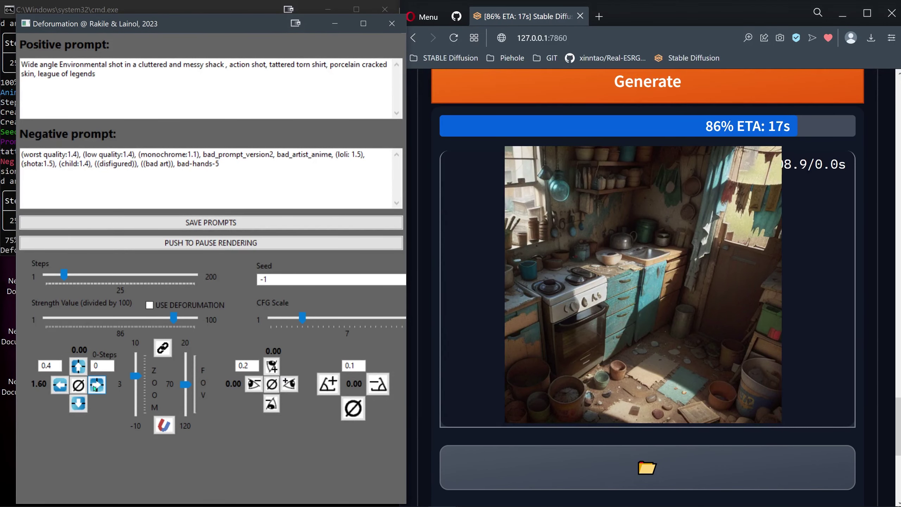
left_click_drag(136, 376, 138, 385)
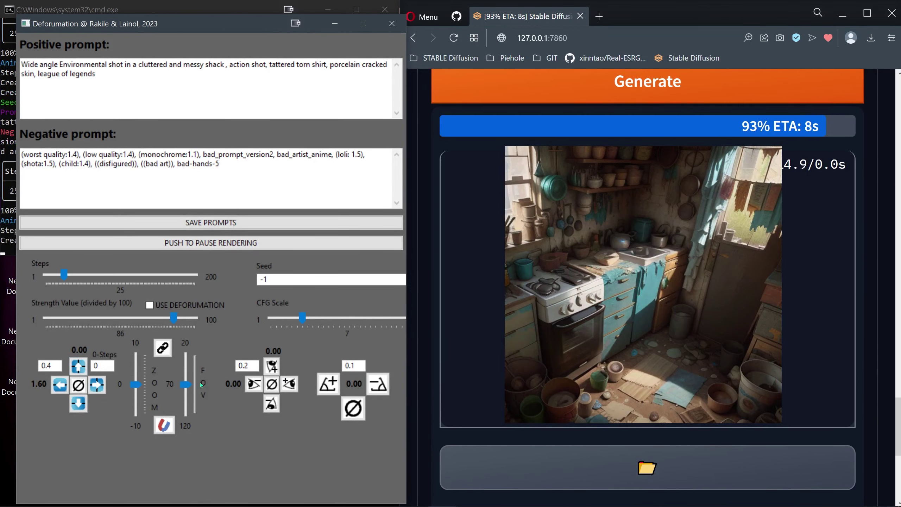
left_click(289, 384)
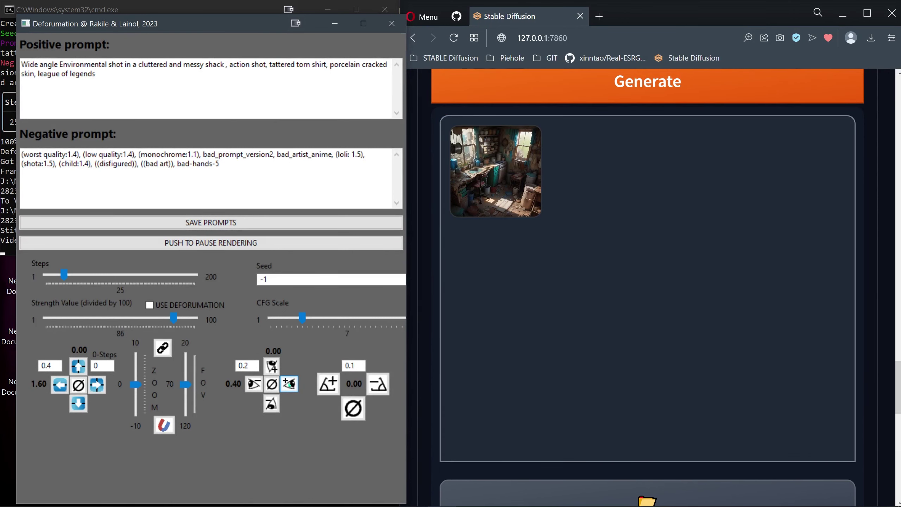
Scroll the Deforum page to view the finished render stitched into Deforum_20230428231624.mp4
scroll(533, 269, "up", 15)
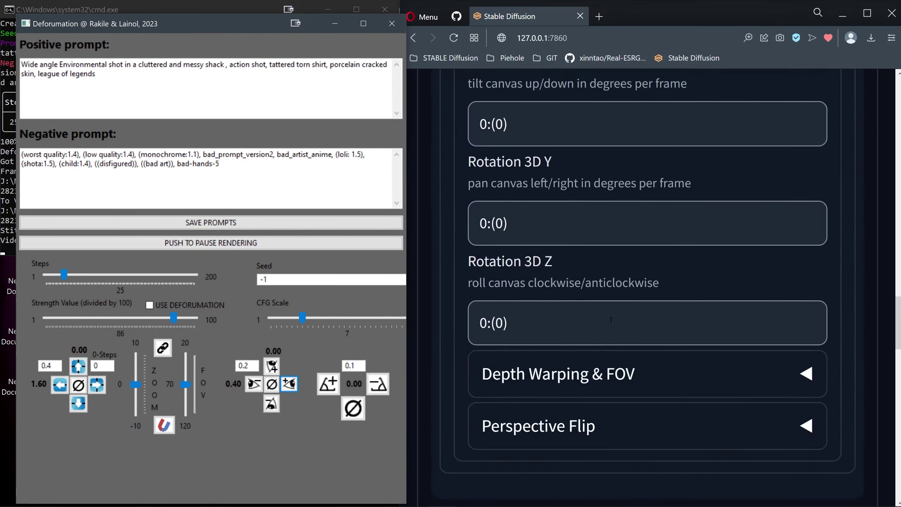
scroll(607, 325, "up", 10)
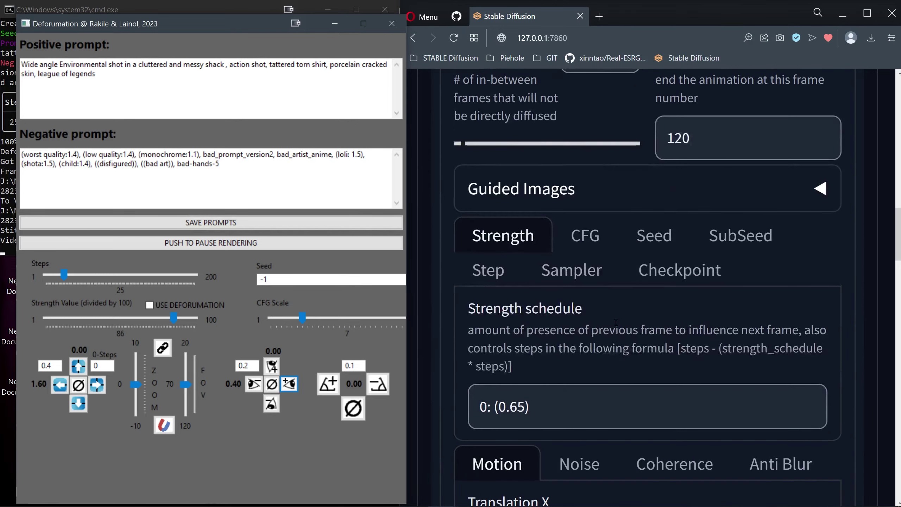
scroll(615, 323, "up", 1)
scroll(659, 310, "down", 5)
scroll(761, 252, "down", 1)
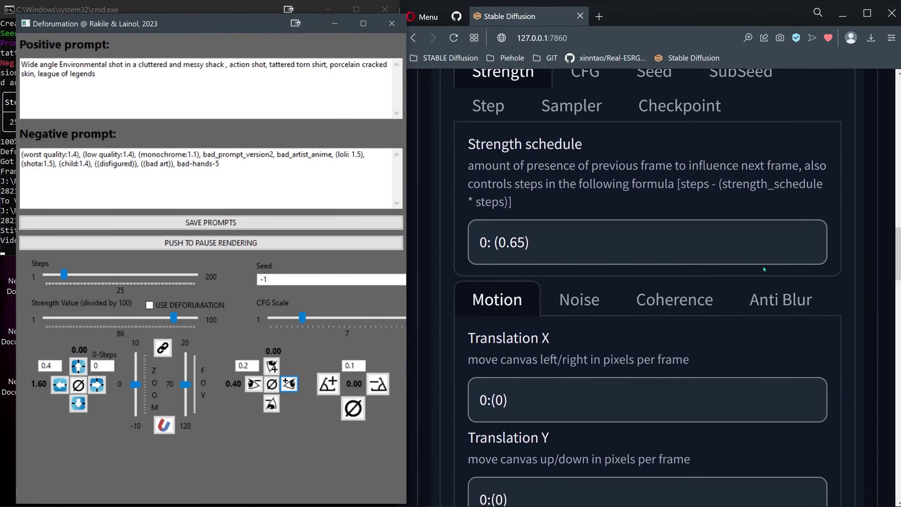
scroll(763, 266, "down", 5)
scroll(761, 262, "up", 20)
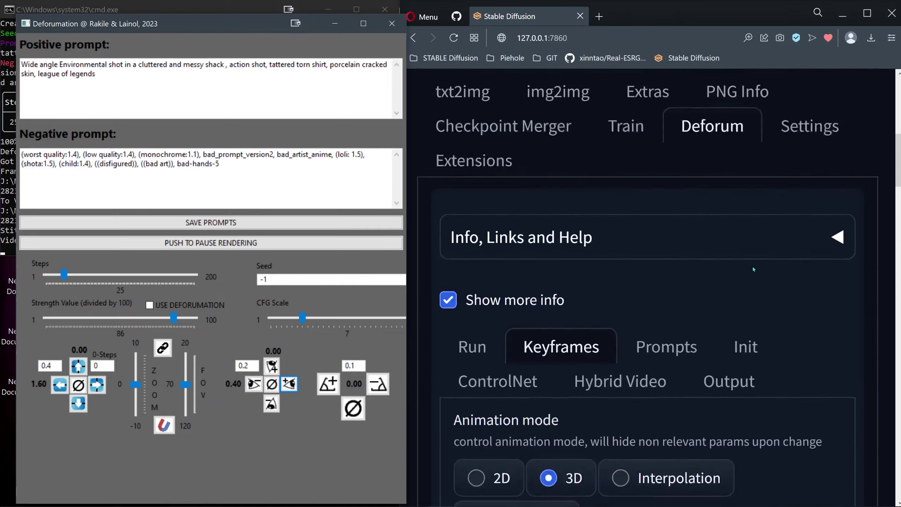
scroll(753, 266, "down", 4)
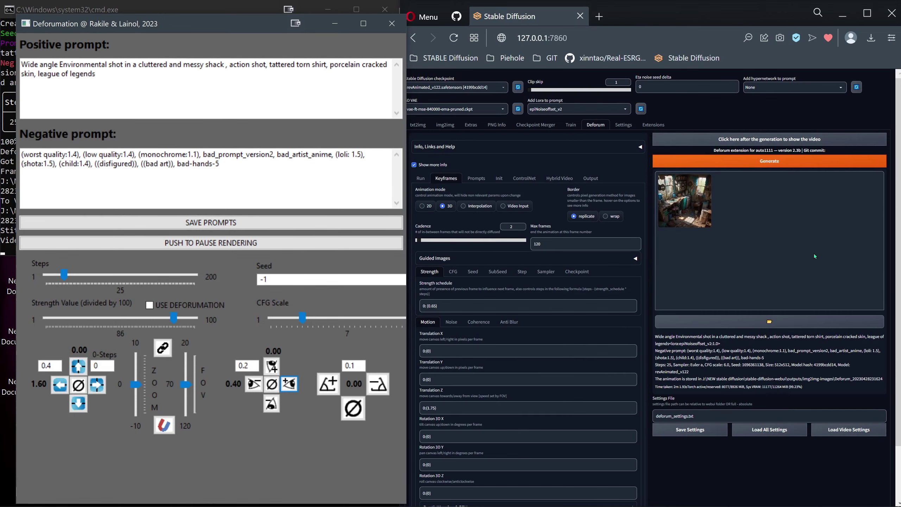
left_click(461, 69)
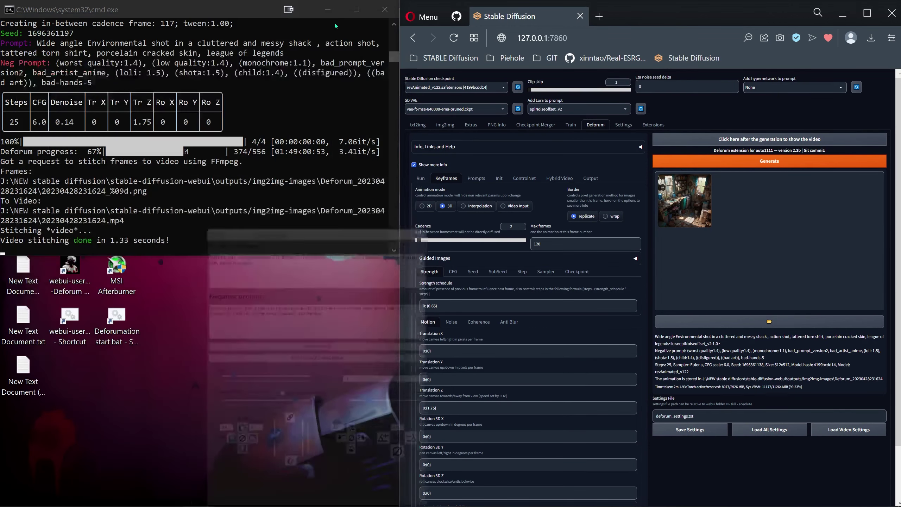